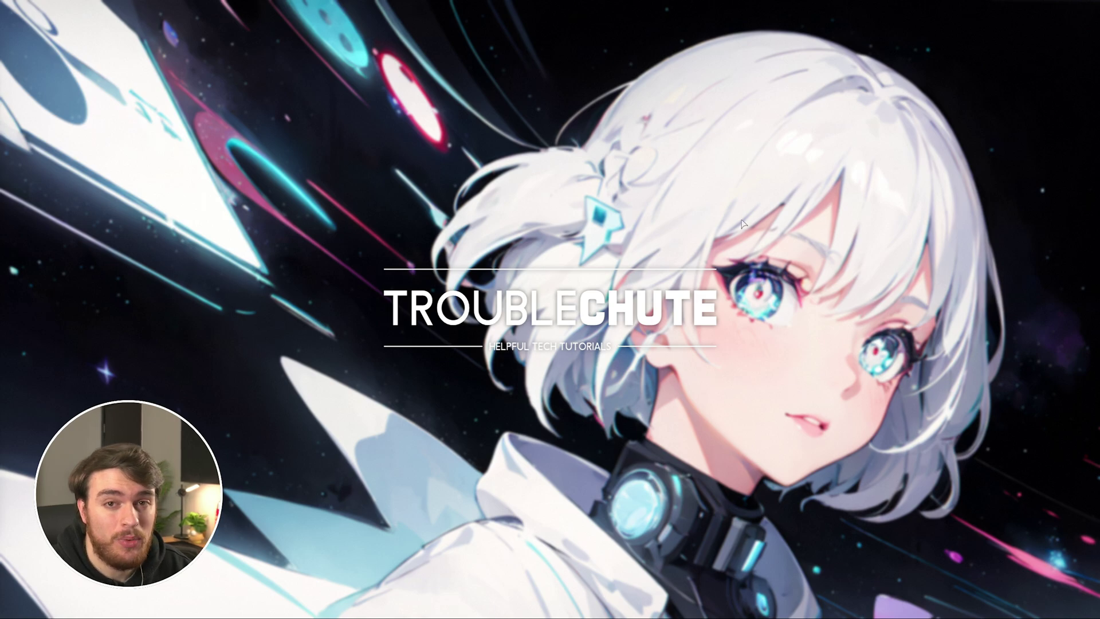
# Launch Windows PowerShell as administrator from the Start search
pyautogui.press('super')
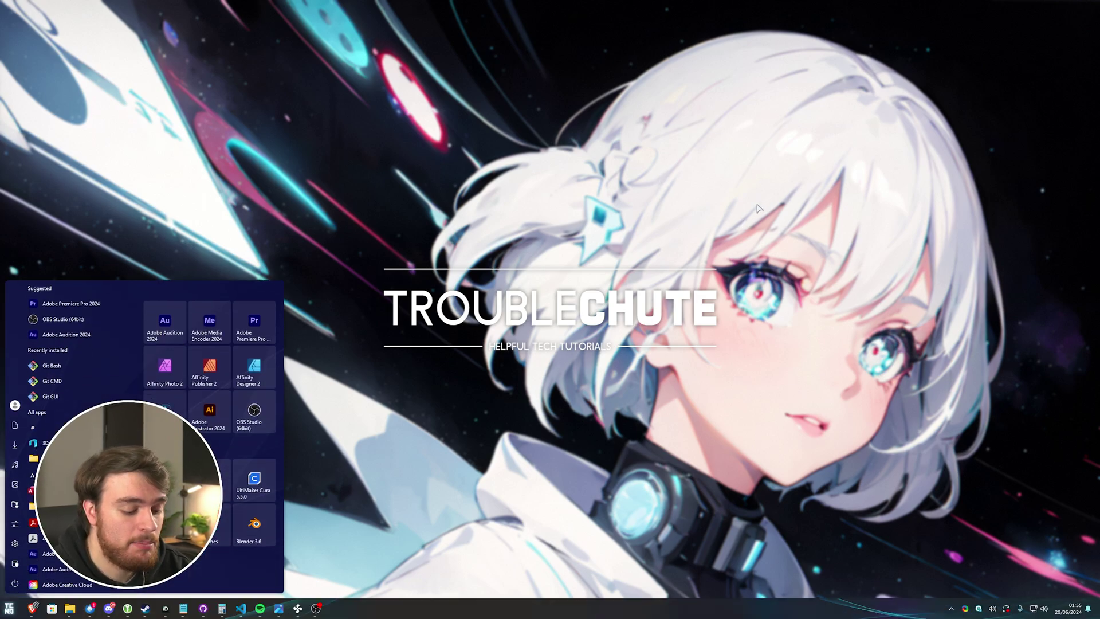
pyautogui.write('powershell')
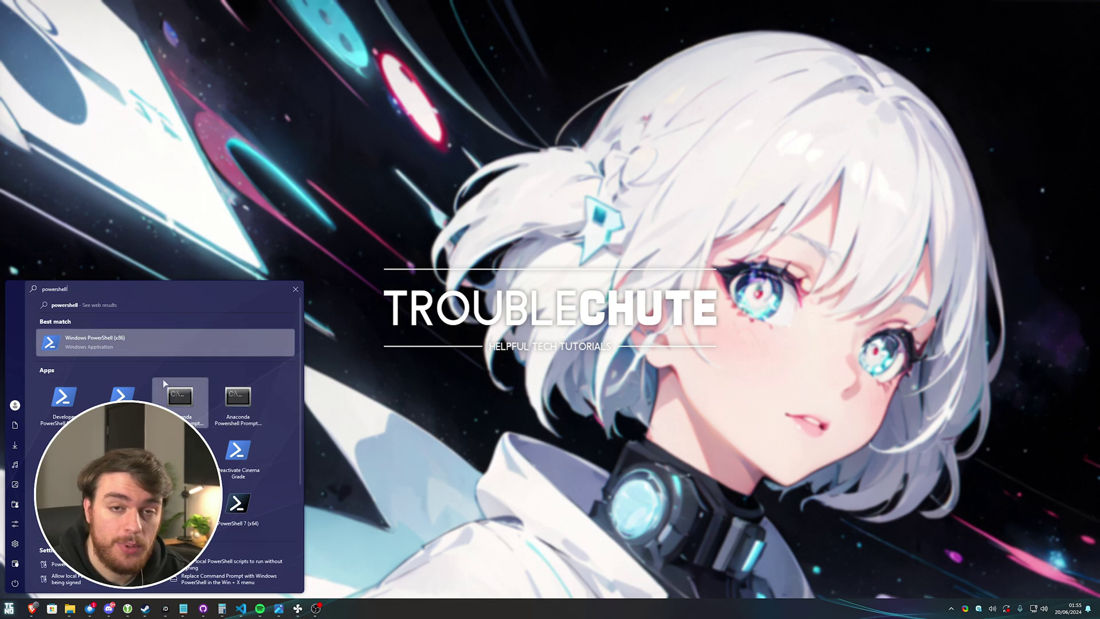
pyautogui.rightClick(207, 336)
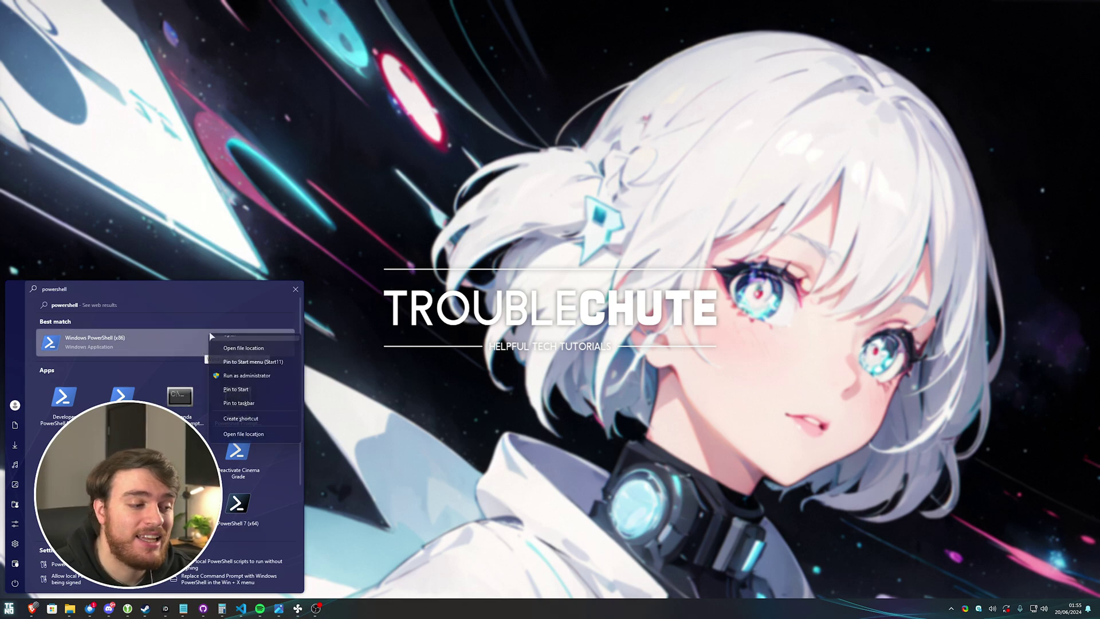
pyautogui.click(269, 383)
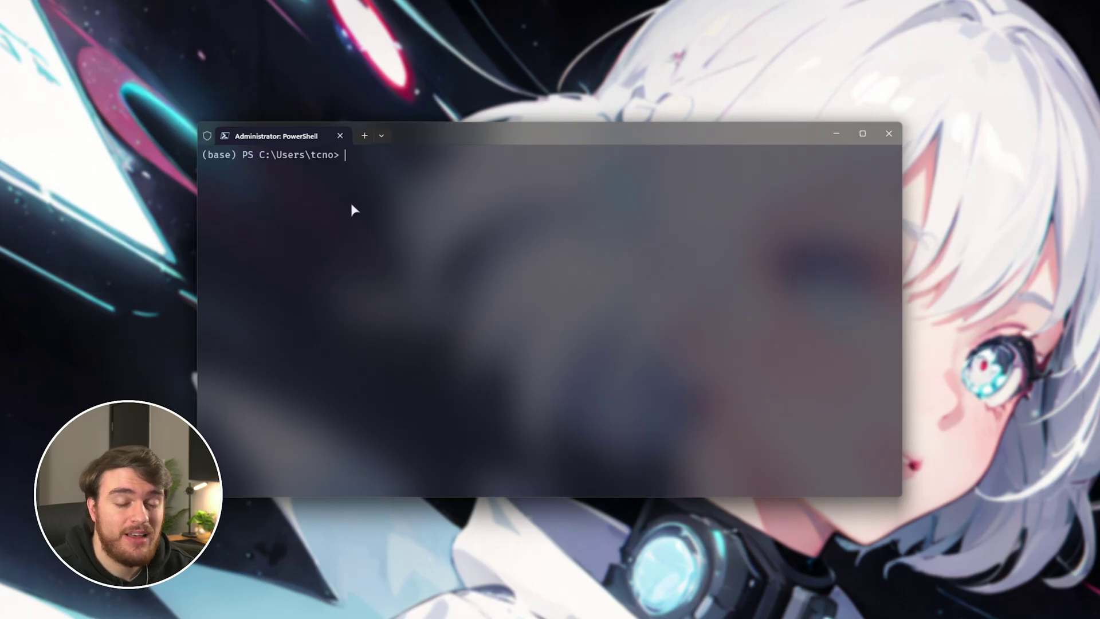
# Check the terminal profile list, then enter the installer command iex (irm comfy.tc.ht)
pyautogui.click(299, 131)
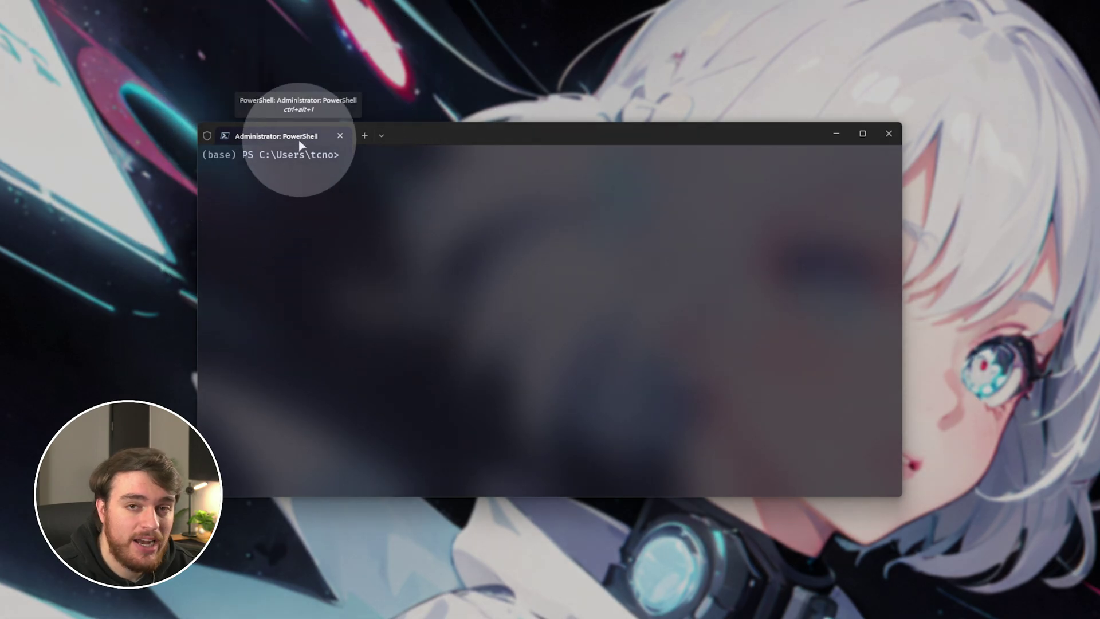
pyautogui.click(379, 139)
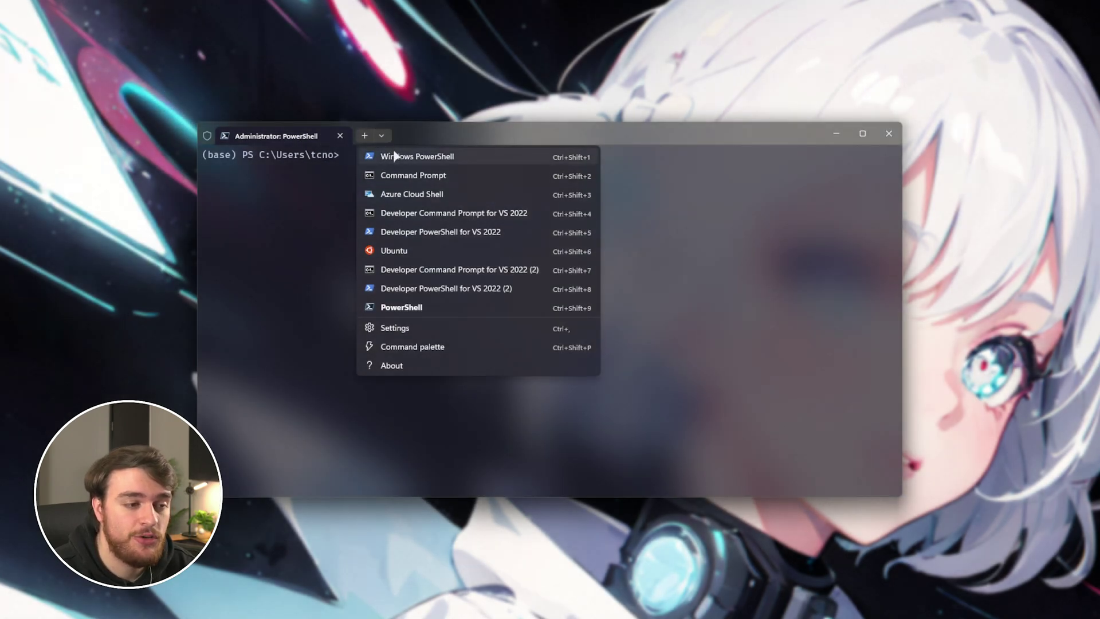
pyautogui.click(310, 209)
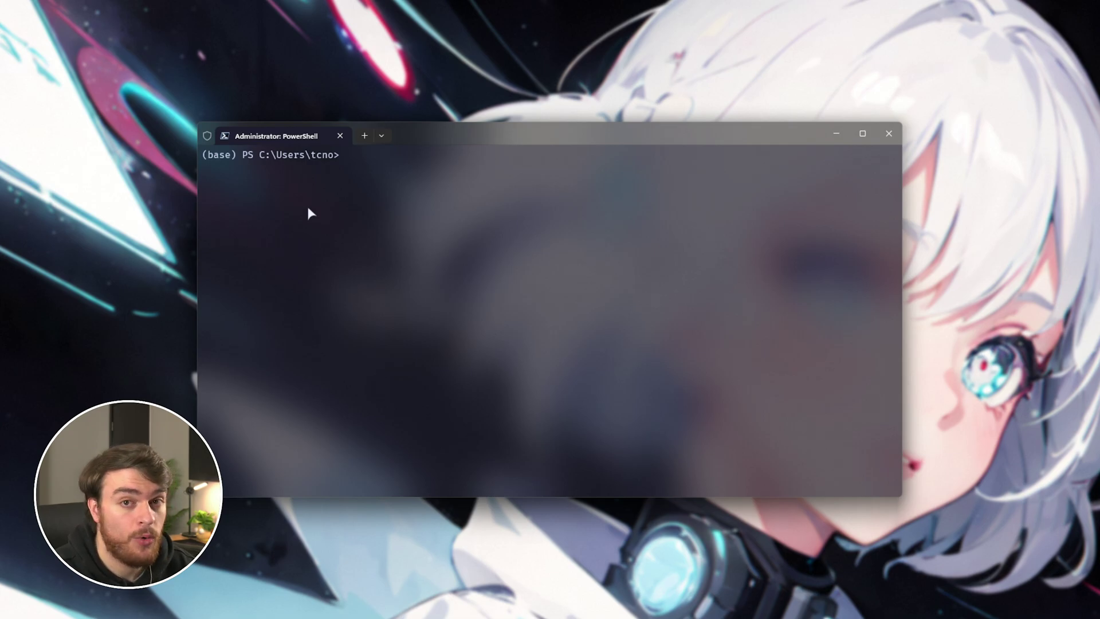
pyautogui.write('iex')
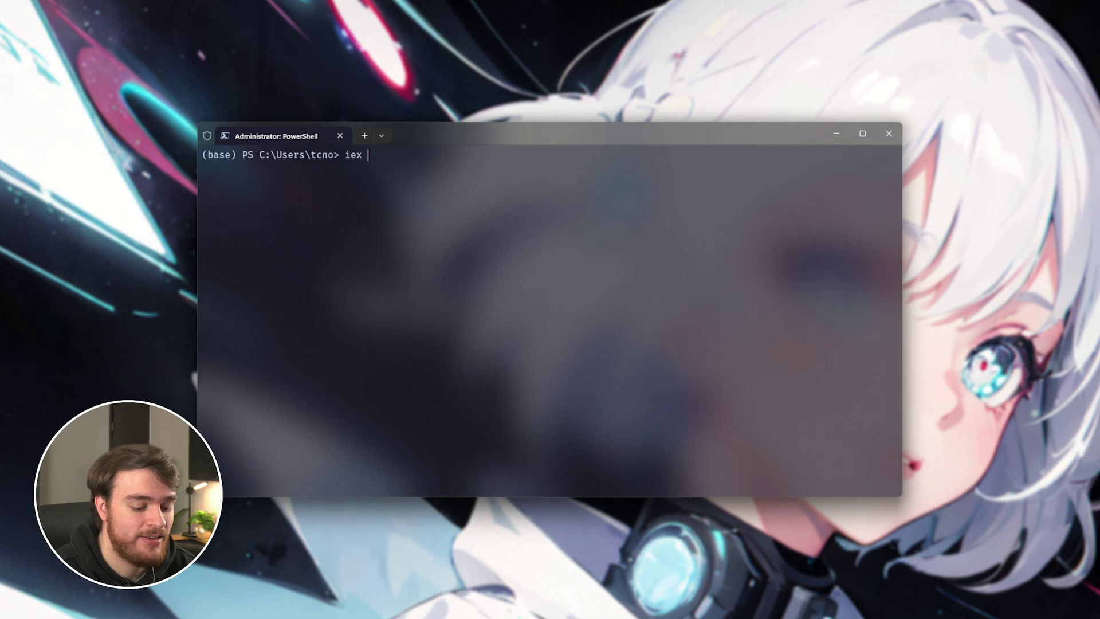
pyautogui.write(' (irm c')
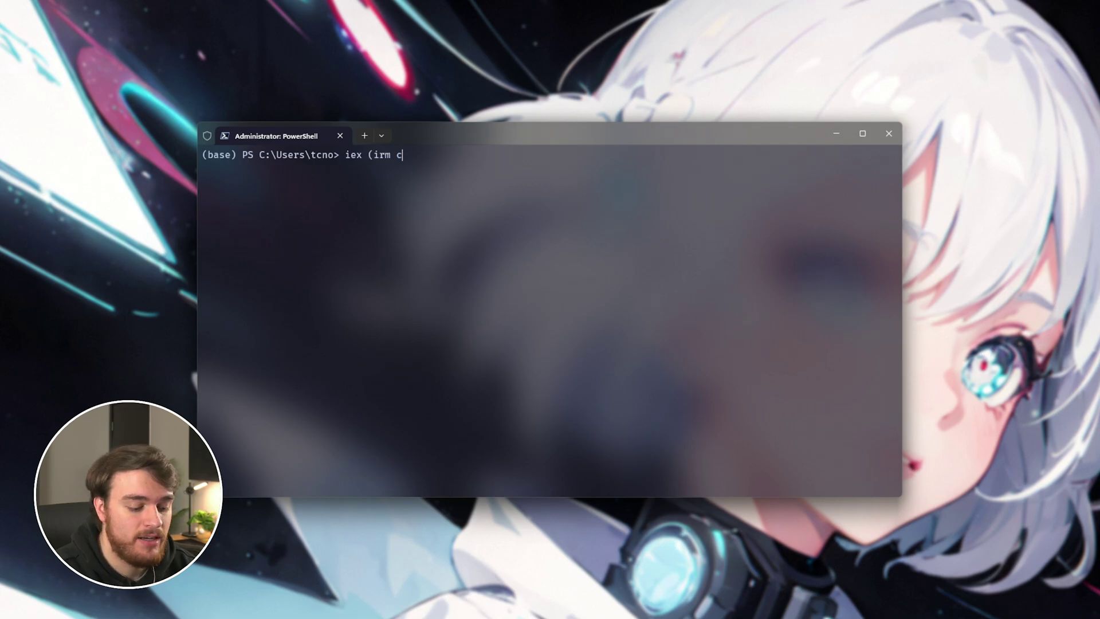
pyautogui.write('omfy.tc.ht)')
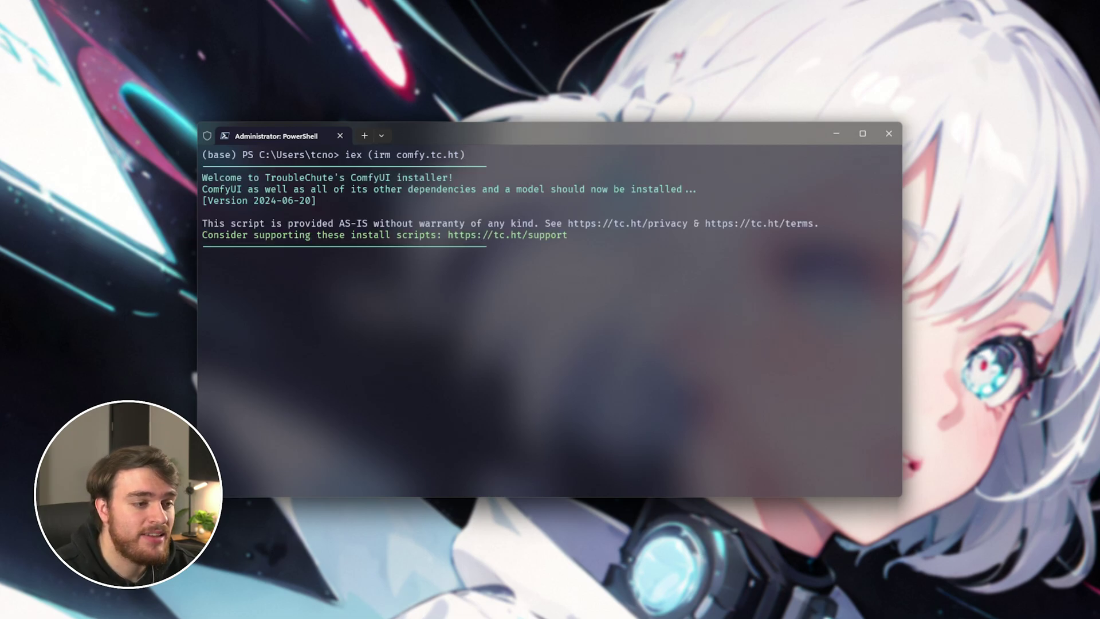
# Copy the comfy.tc.ht script address from the installer command
pyautogui.moveTo(397, 158); pyautogui.dragTo(459, 160)
pyautogui.hotkey('ctrl', 'c')
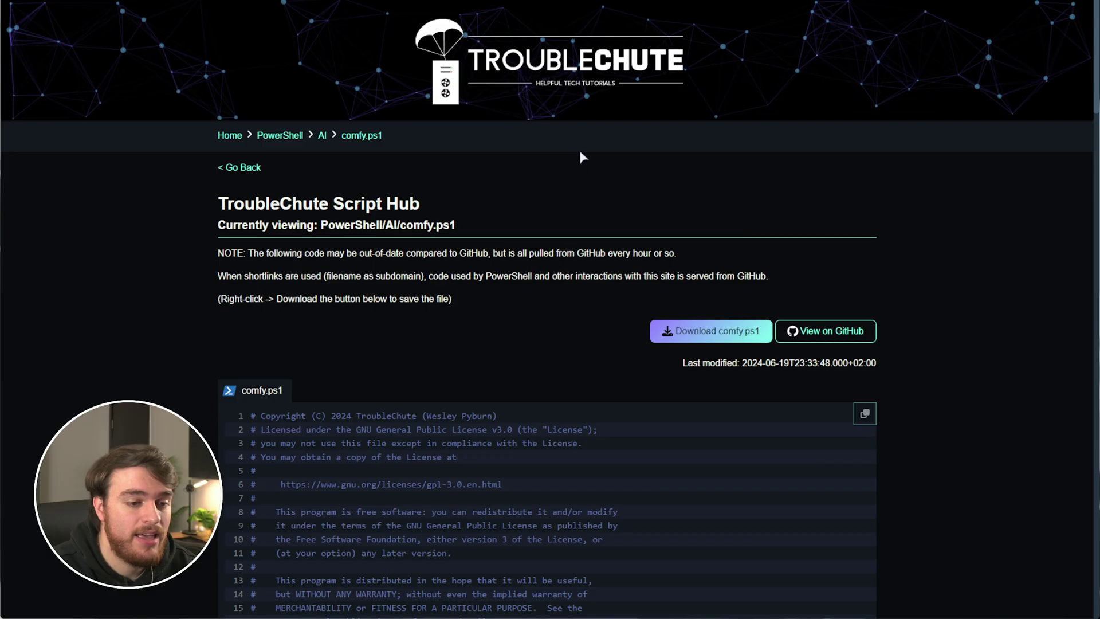
# Scroll through the comfy.ps1 installer code on TroubleChute Script Hub
pyautogui.scroll(-2, 600, 172)
pyautogui.scroll(-20, 600, 186)
pyautogui.scroll(-8, 584, 203)
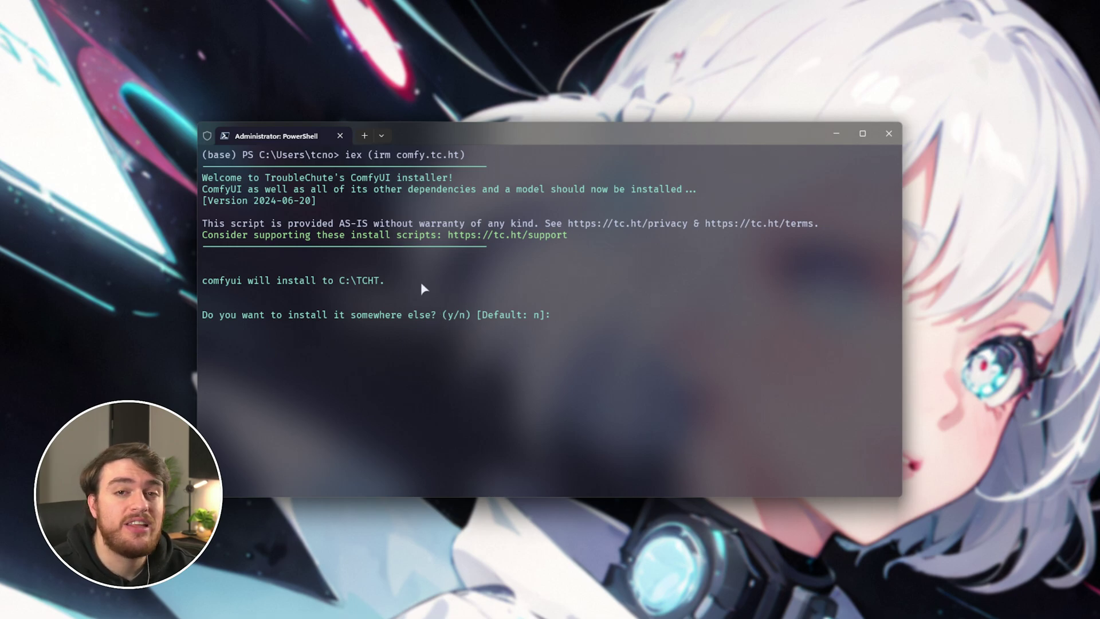
# Keep C:\TCHT as the install folder and accept the default at the cuDNN prompt
pyautogui.moveTo(380, 282); pyautogui.dragTo(340, 283)
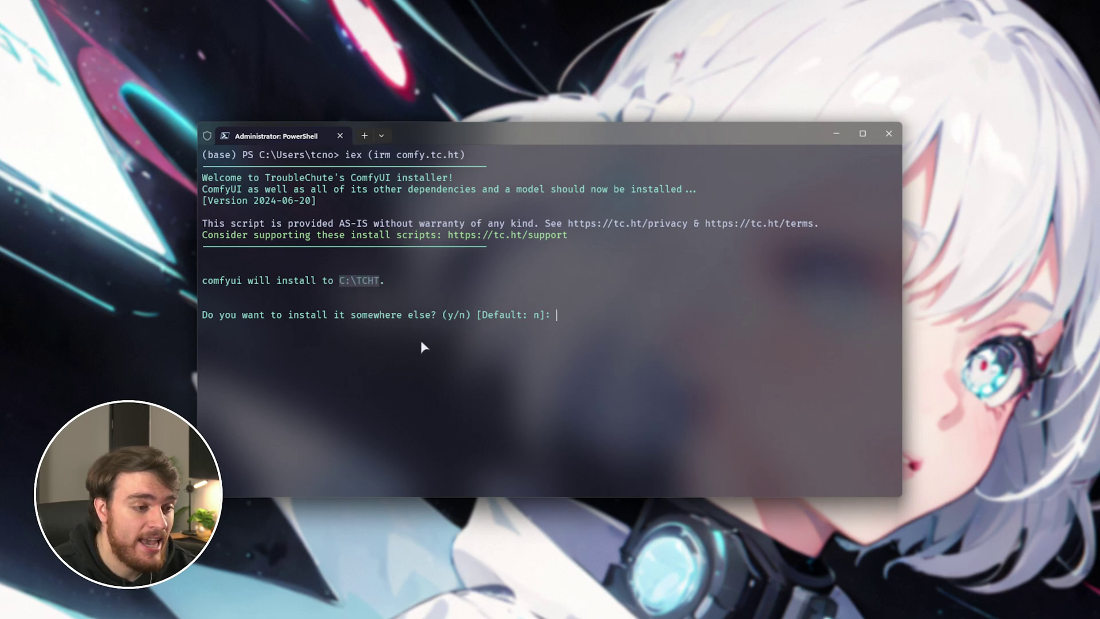
pyautogui.hotkey('ctrl', 'c')
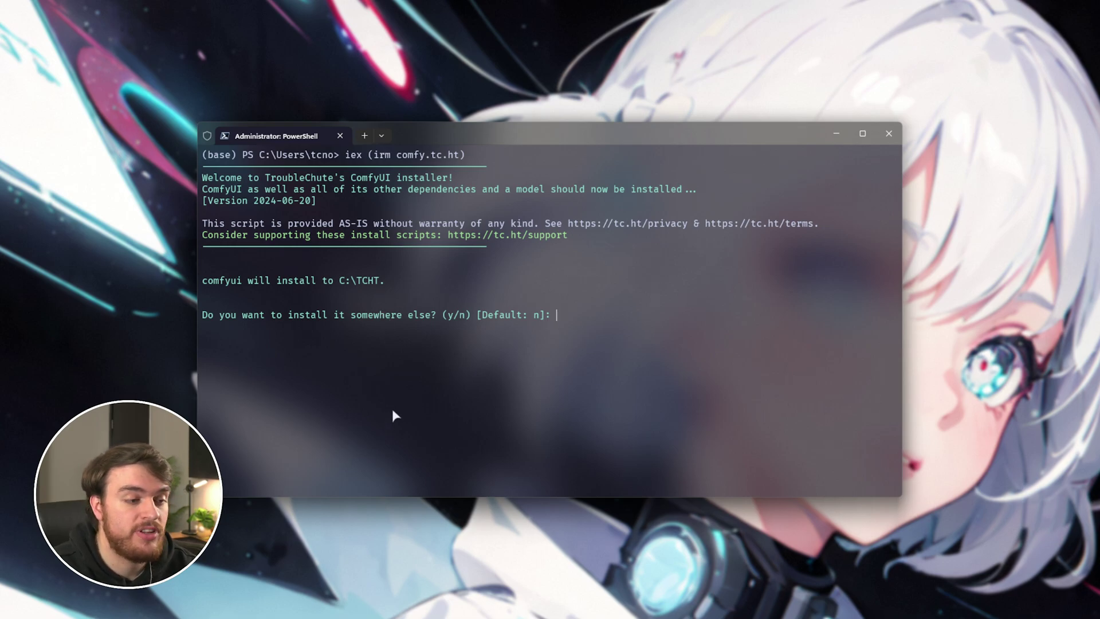
pyautogui.press('Return')
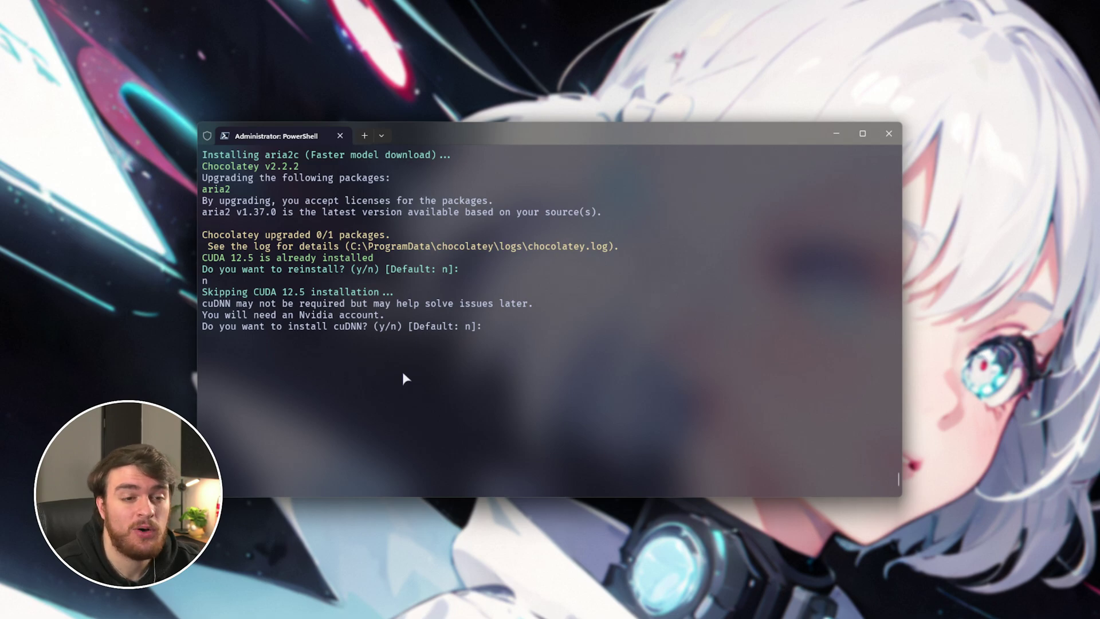
pyautogui.press('Return')
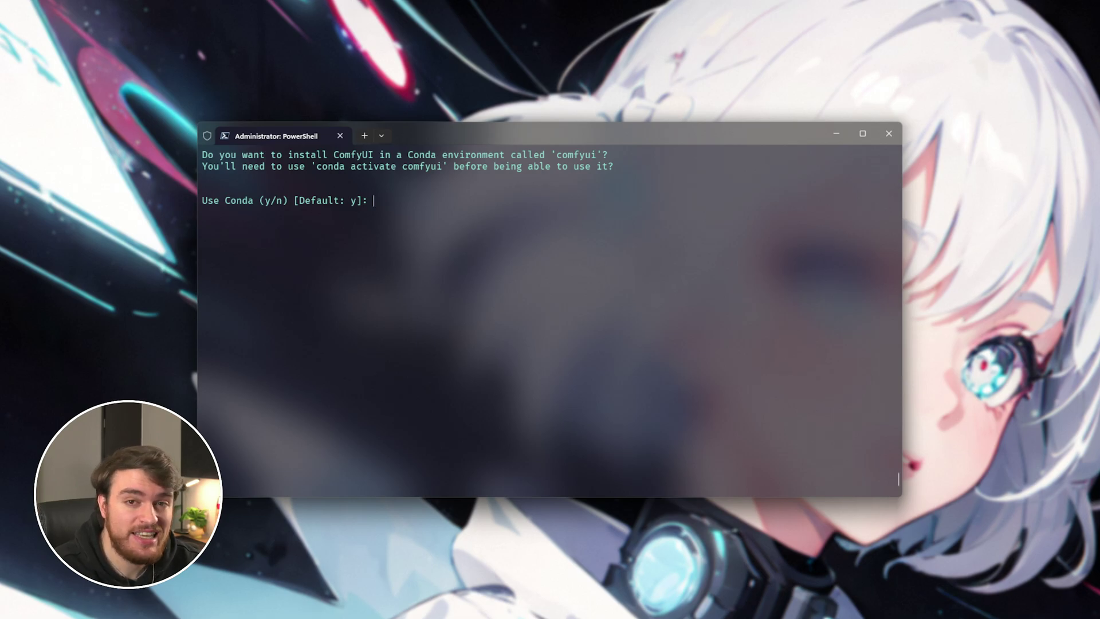
# Decline the Conda install, review the Python prompt, and open a second PowerShell tab
pyautogui.write('n')
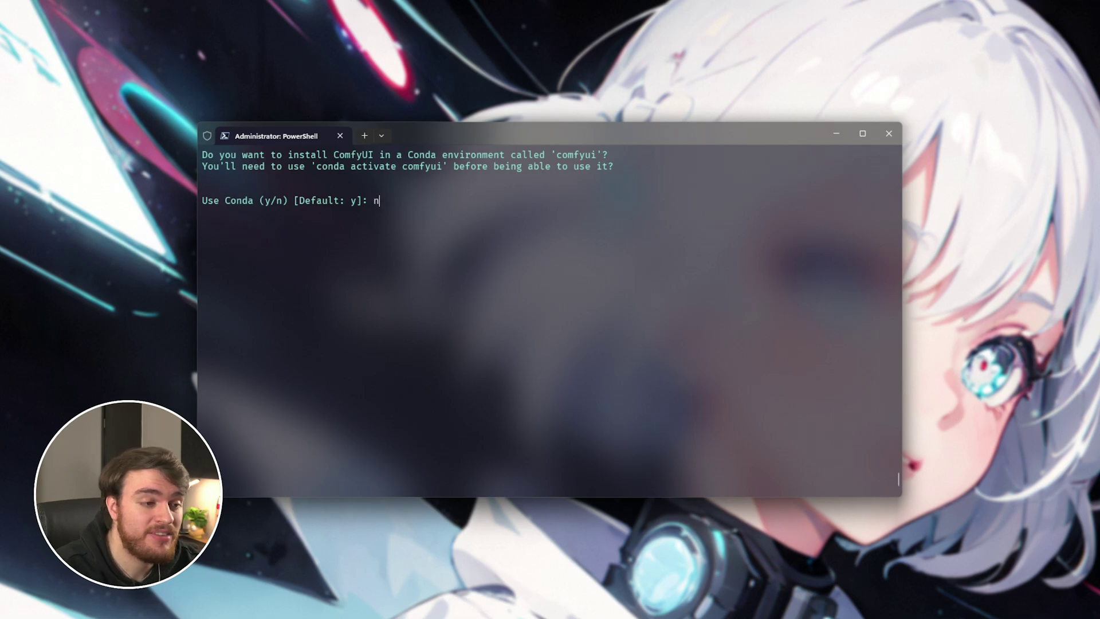
pyautogui.press('Return')
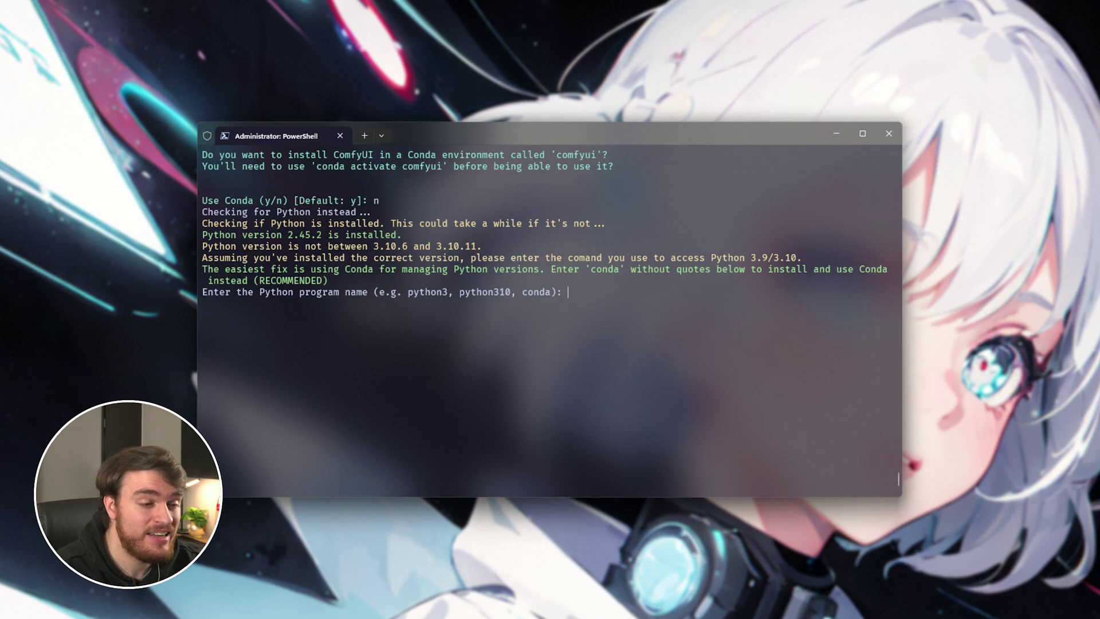
pyautogui.moveTo(403, 236); pyautogui.dragTo(200, 235)
pyautogui.click(379, 293)
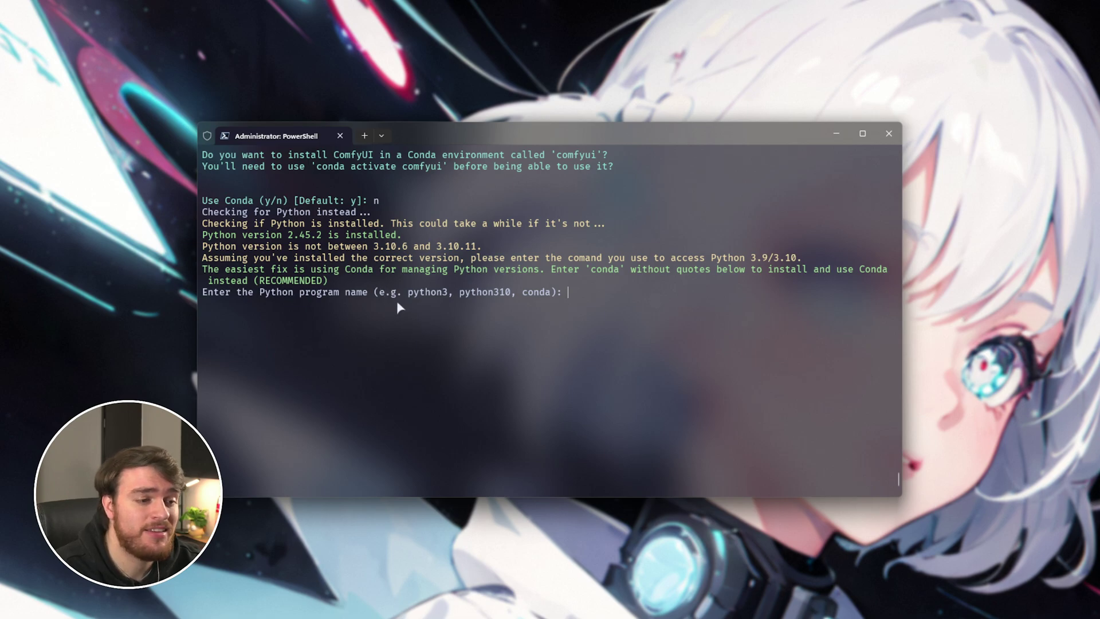
pyautogui.moveTo(407, 293); pyautogui.dragTo(448, 294)
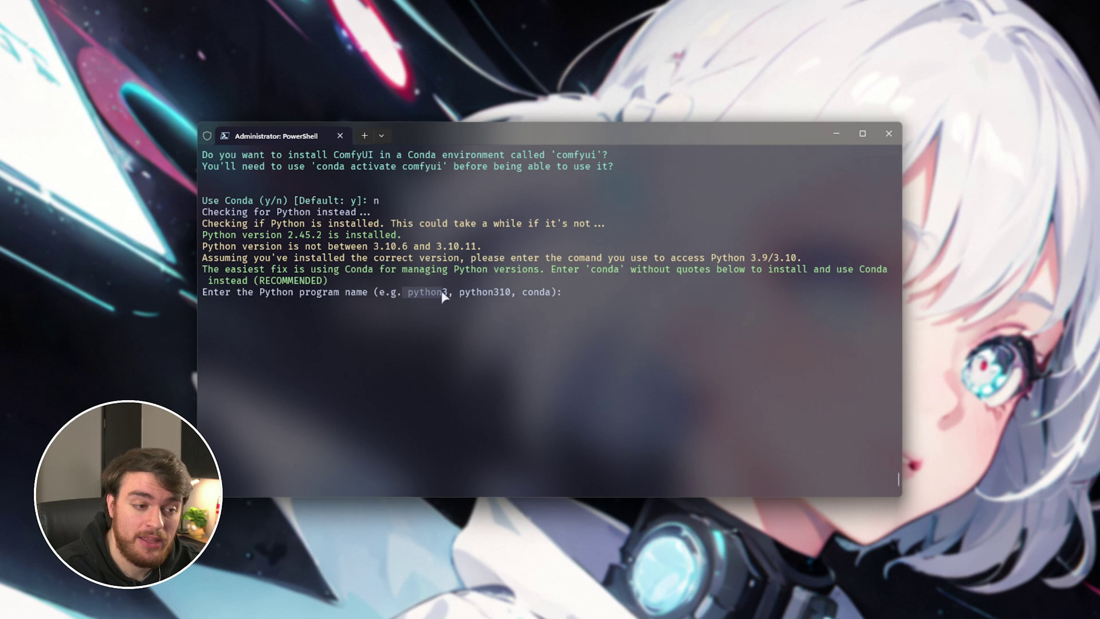
pyautogui.click(454, 301)
pyautogui.click(364, 135)
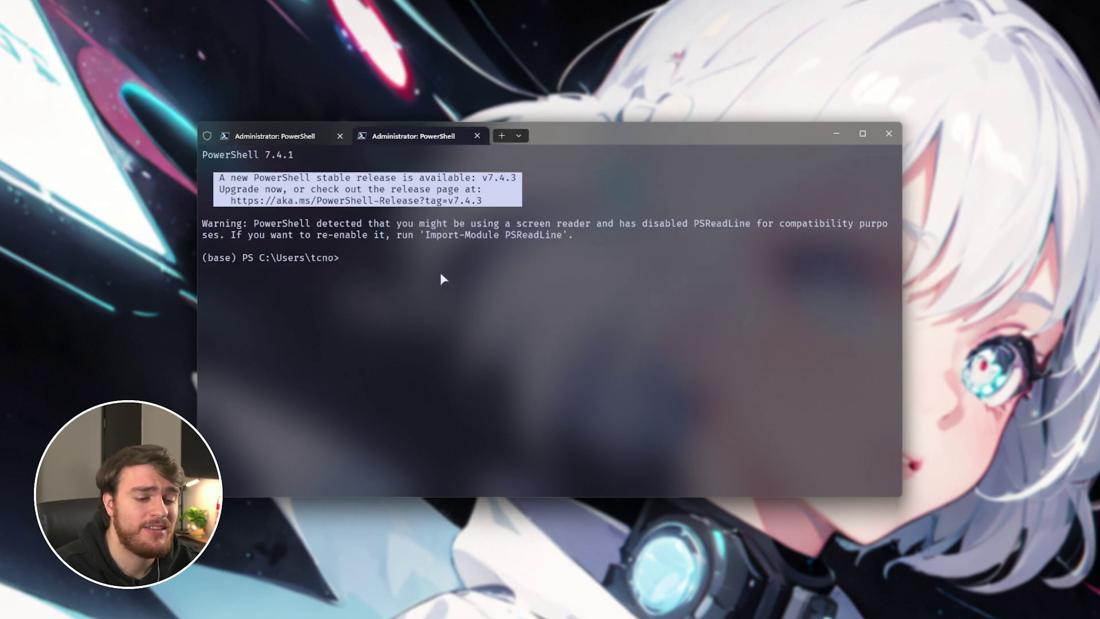
# Check the Python version with python -V, confirming Python 3.9.18
pyautogui.write('python --')
pyautogui.press('BackSpace')
pyautogui.write('V')
pyautogui.press('Return')
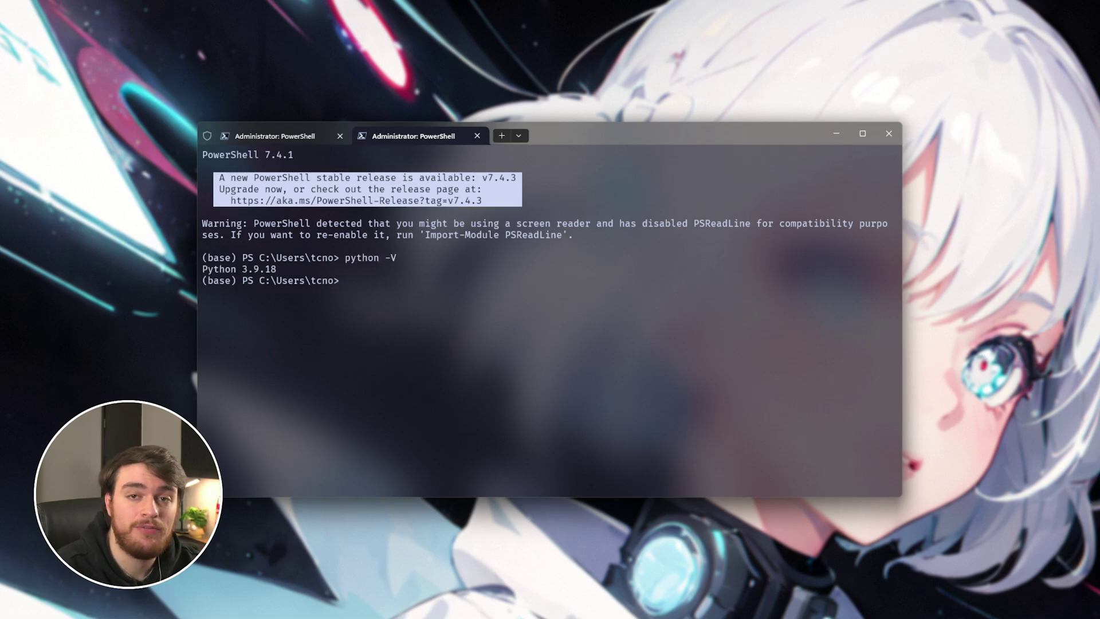
pyautogui.moveTo(279, 269); pyautogui.dragTo(144, 273)
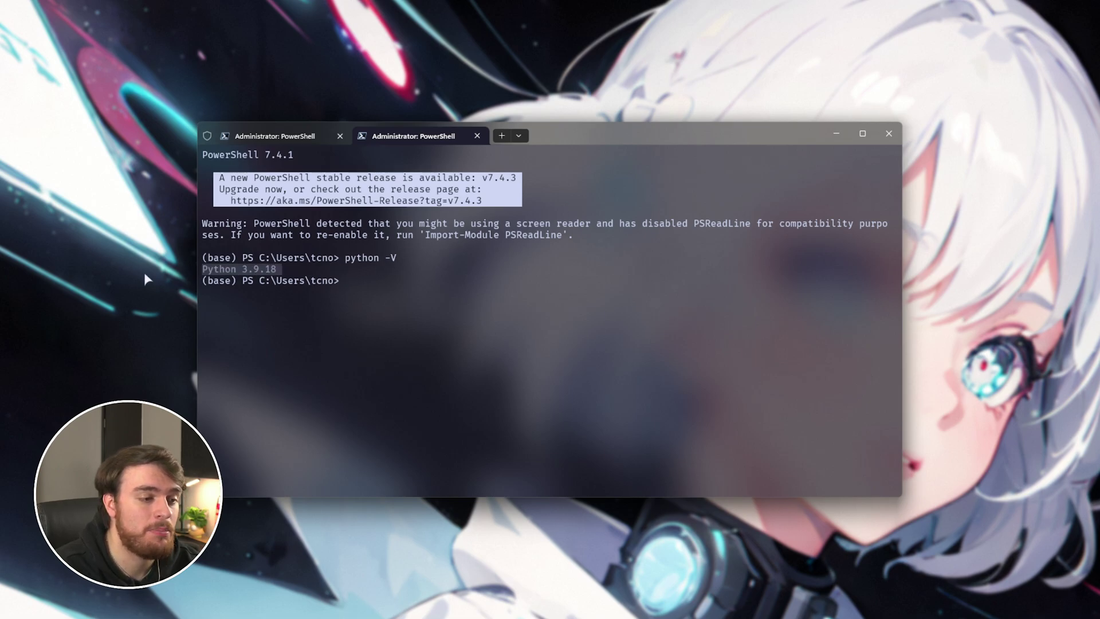
# Enter 'python' as the Python program name in the installer tab
pyautogui.moveTo(345, 258); pyautogui.dragTo(375, 260)
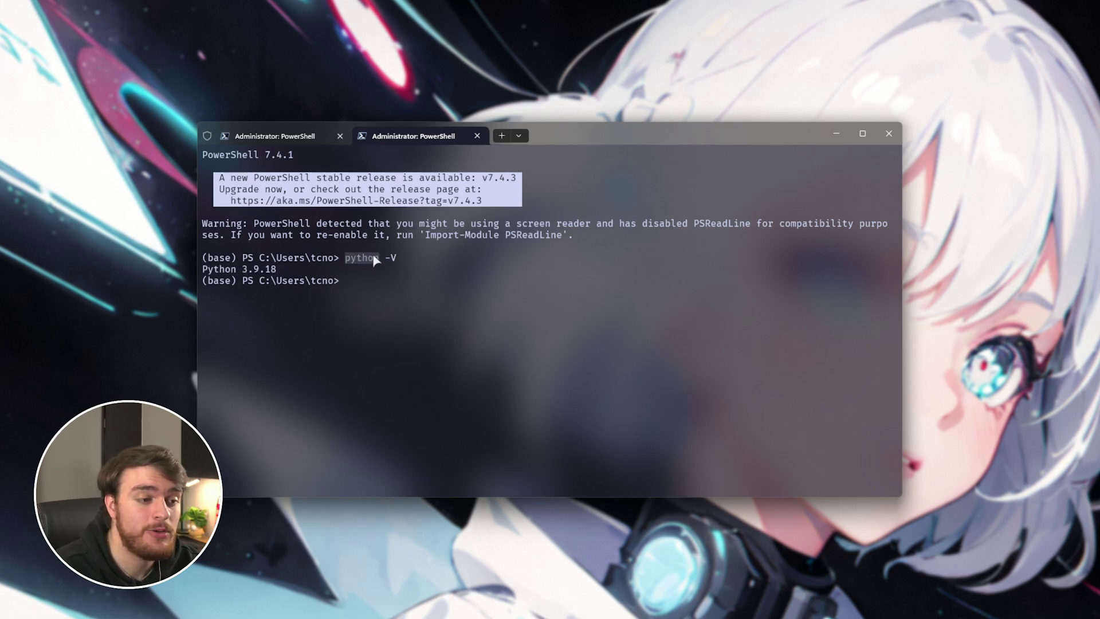
pyautogui.hotkey('ctrl', 'c')
pyautogui.click(275, 136)
pyautogui.hotkey('ctrl', 'v')
pyautogui.press('Return')
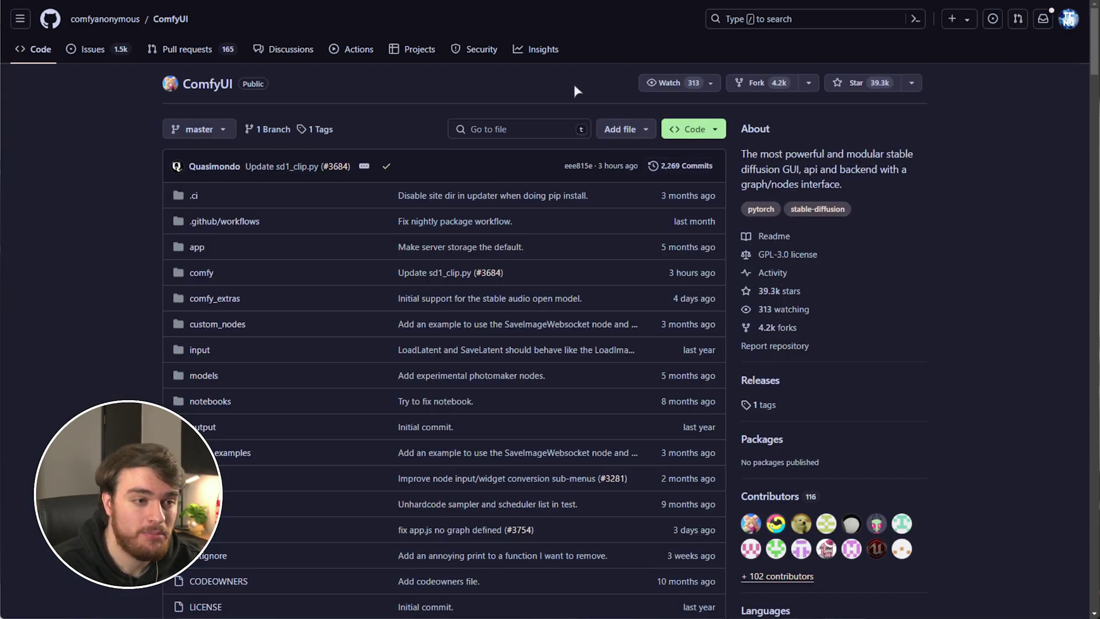
# Jump to the Installing ComfyUI section of the README for the Windows instructions
pyautogui.scroll(-20, 552, 109)
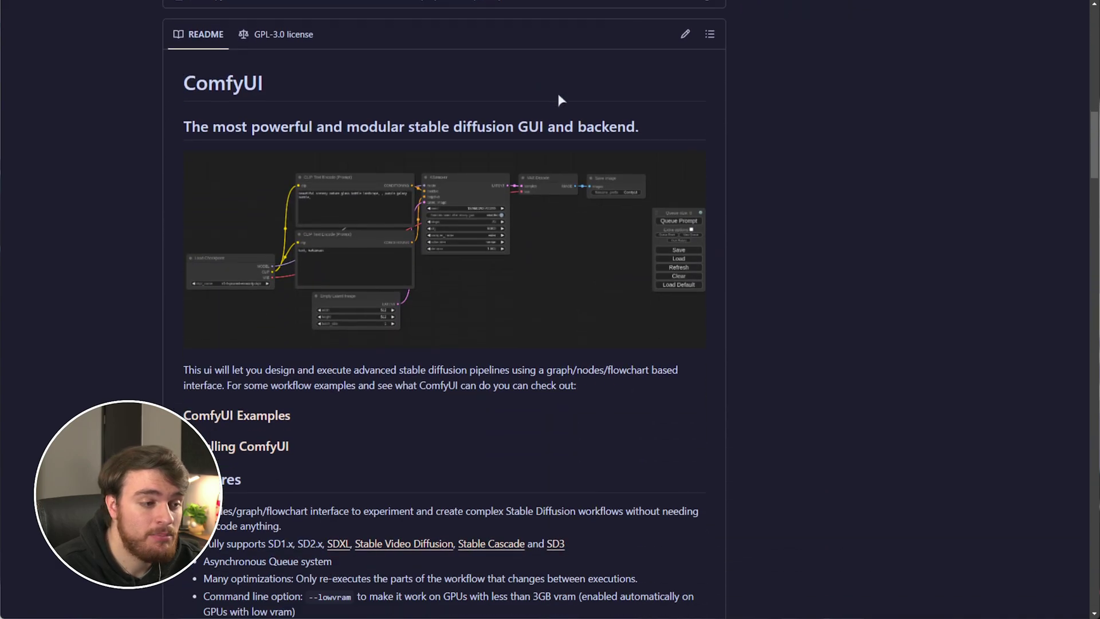
pyautogui.scroll(-2, 323, 115)
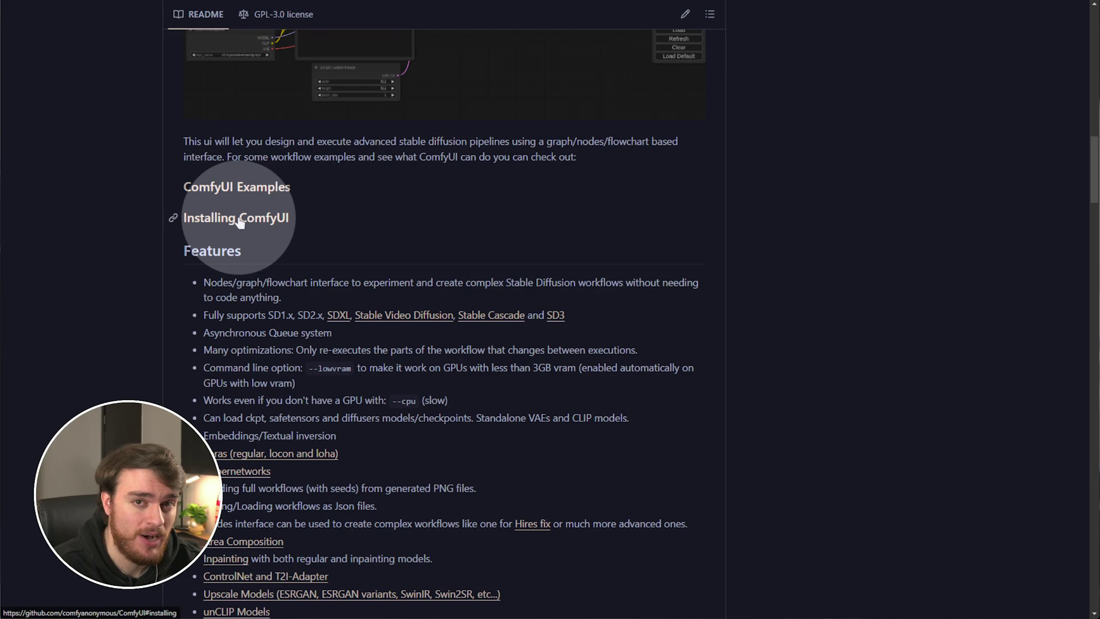
pyautogui.click(240, 222)
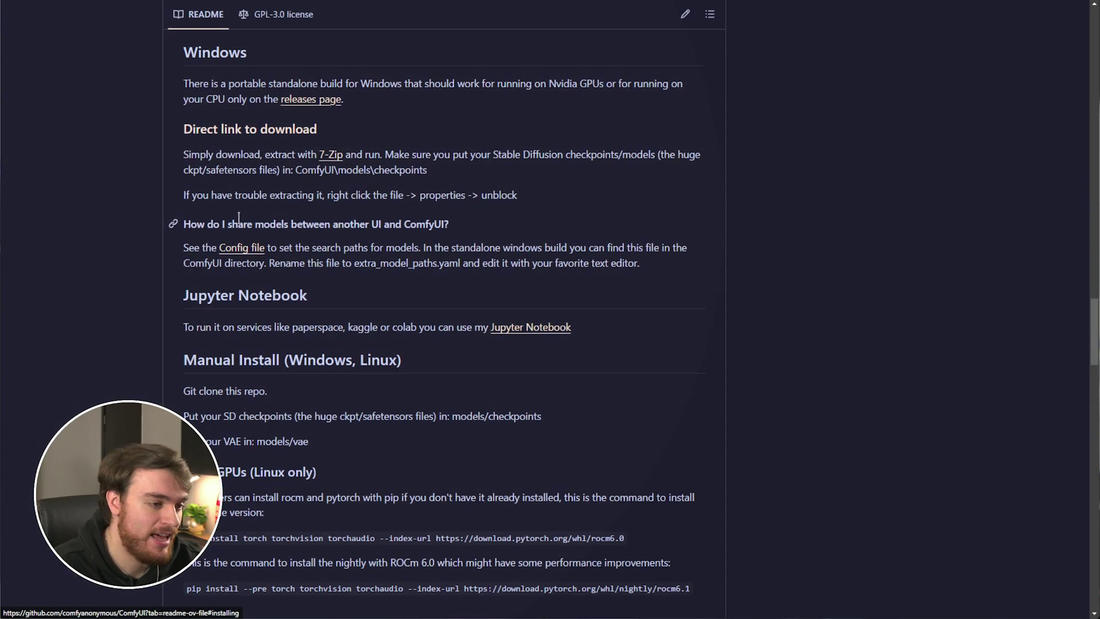
pyautogui.click(209, 137)
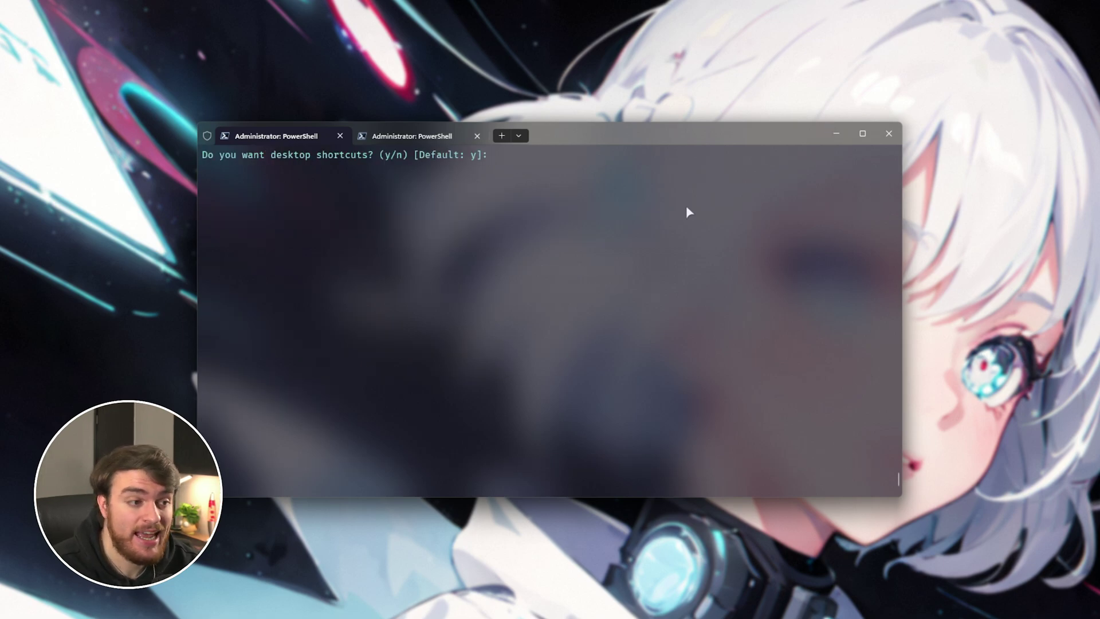
# Accept desktop shortcut creation, then close the terminal and all its tabs after ComfyUI starts
pyautogui.press('Return')
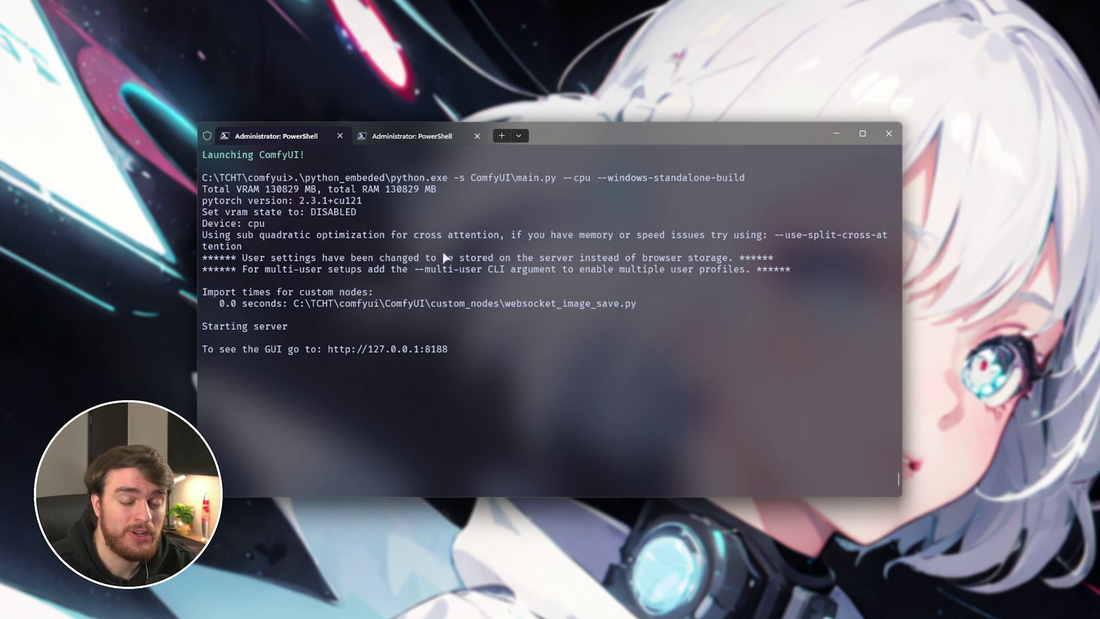
pyautogui.click(881, 138)
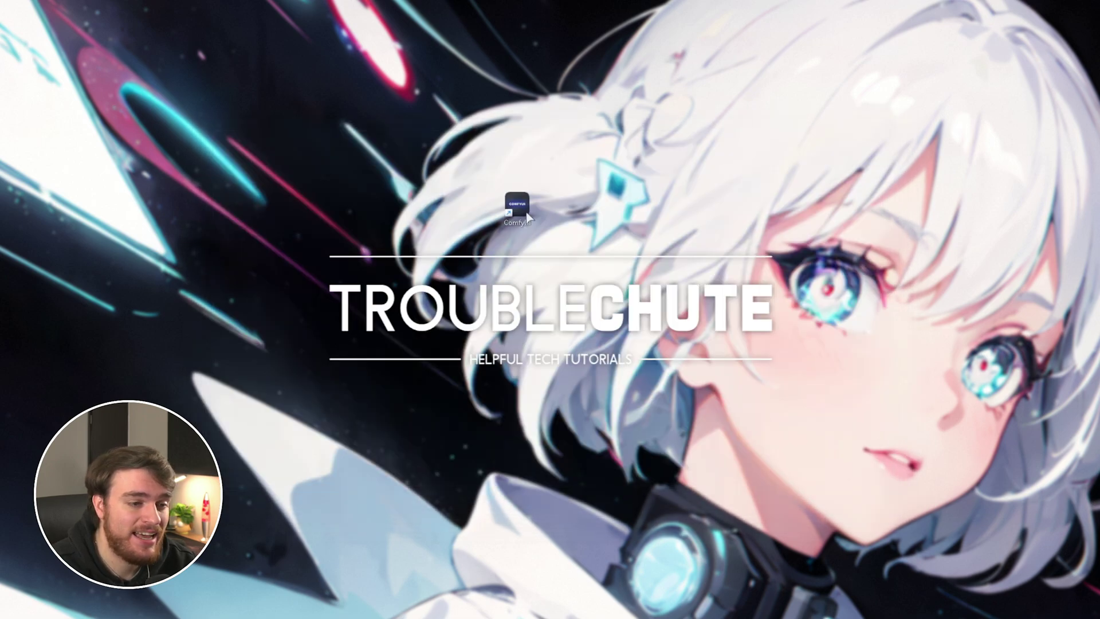
# Launch ComfyUI from the desktop shortcut, relaunch it on the GPU, and minimise the server window
pyautogui.doubleClick(539, 196)
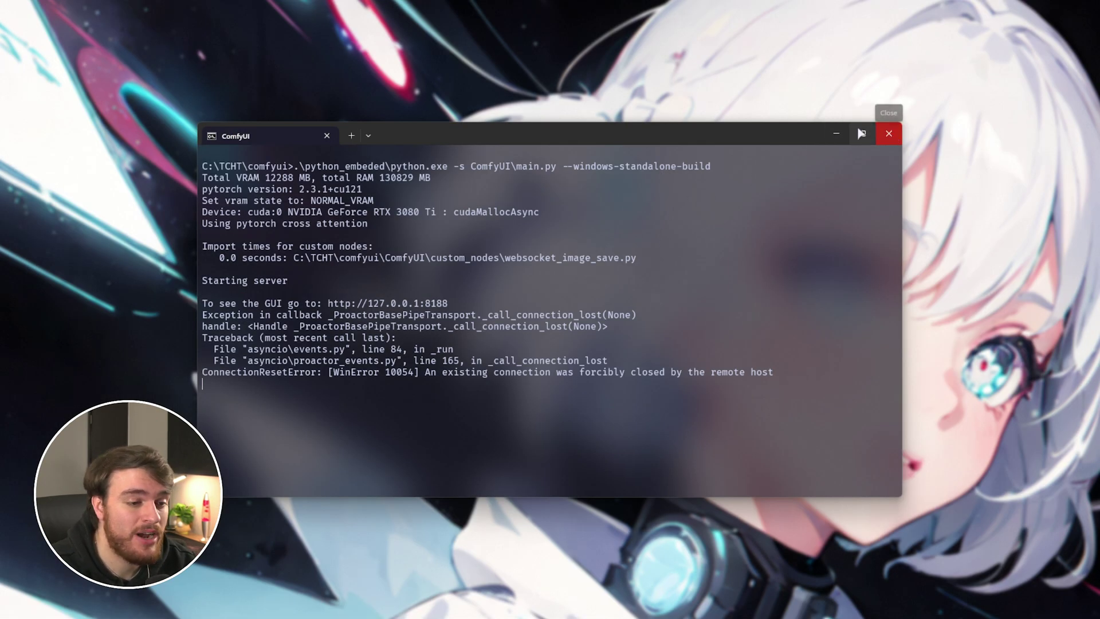
pyautogui.click(878, 133)
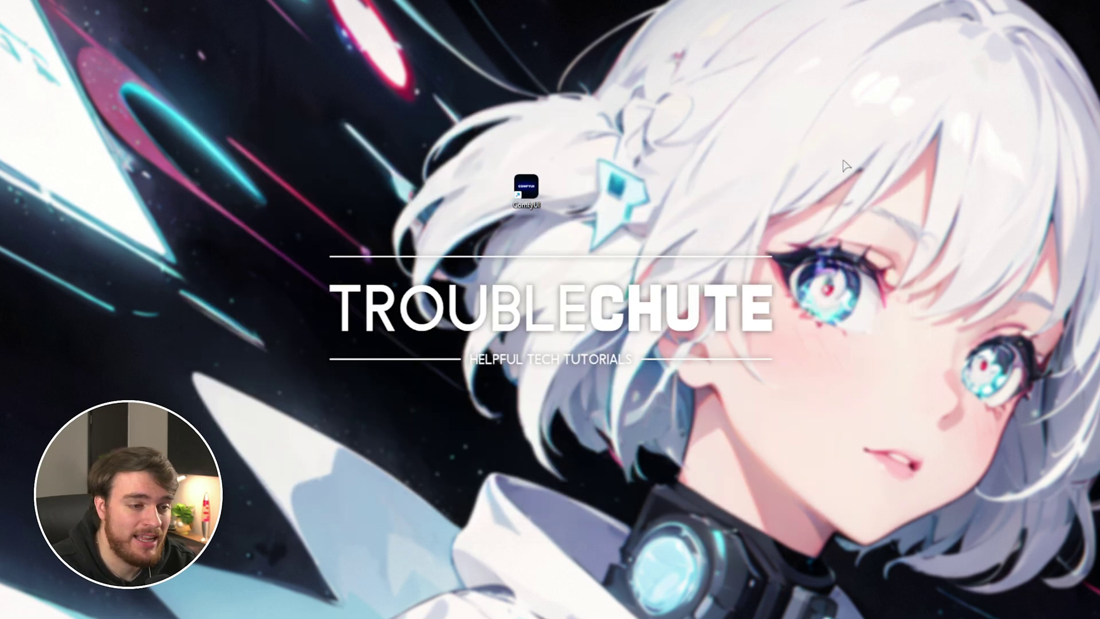
pyautogui.doubleClick(525, 190)
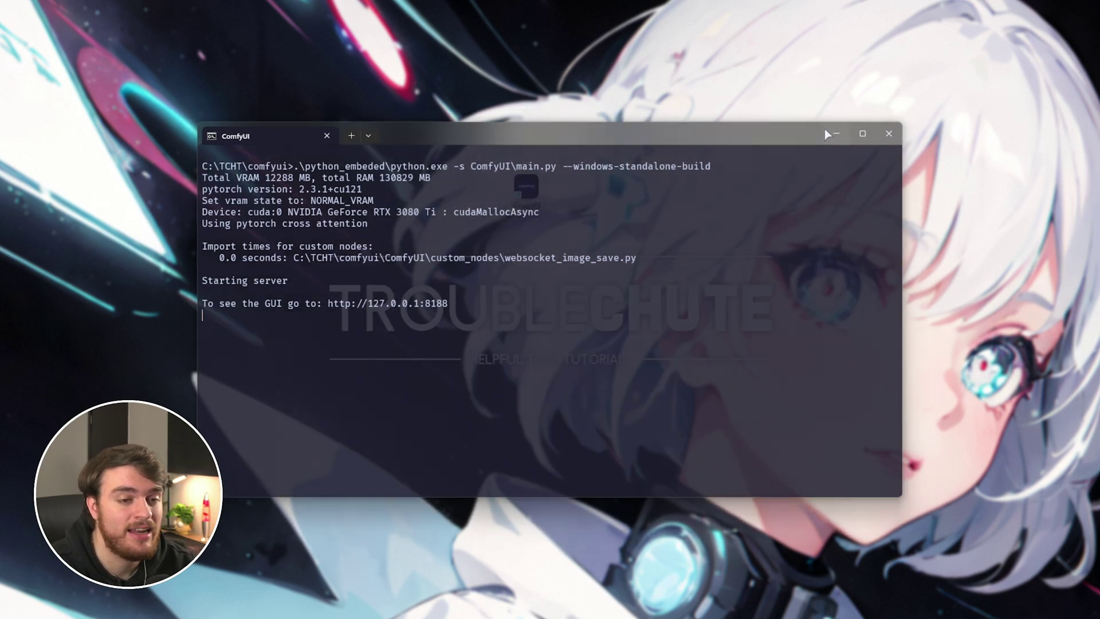
pyautogui.click(835, 133)
# Open the ComfyUI shortcut's file location and select everything in C:\TCHT\comfyui
pyautogui.rightClick(532, 184)
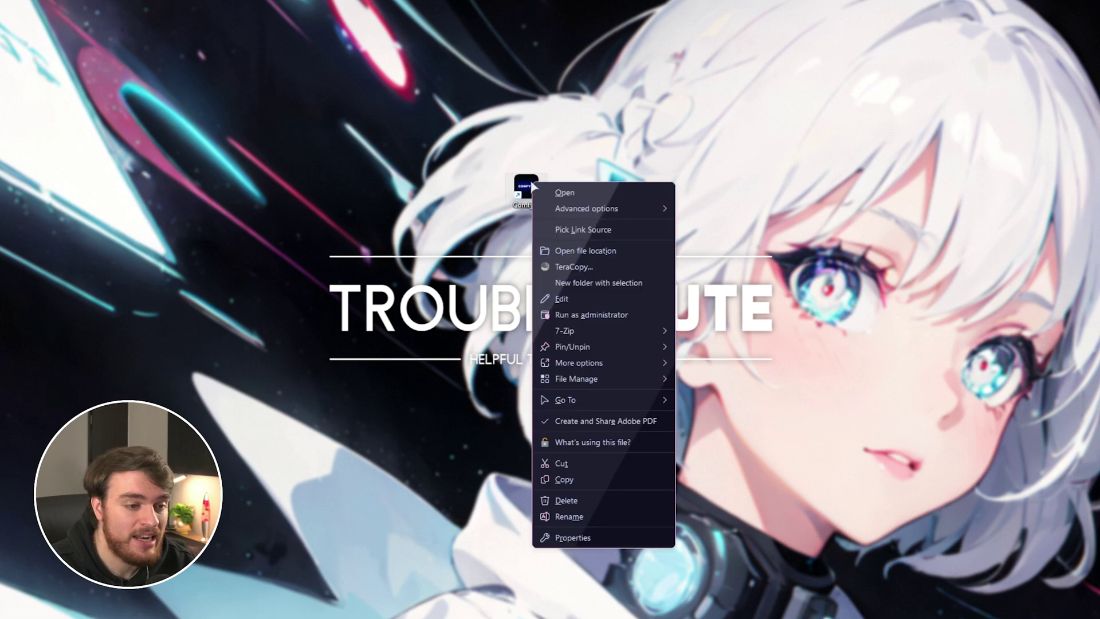
pyautogui.click(622, 252)
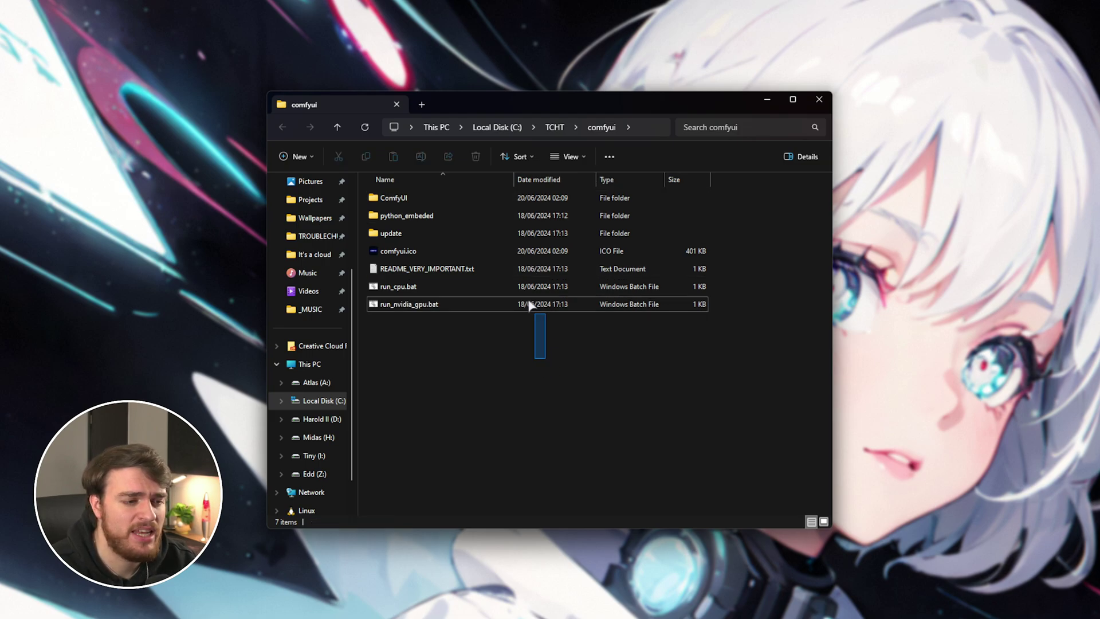
pyautogui.hotkey('ctrl', 'a')
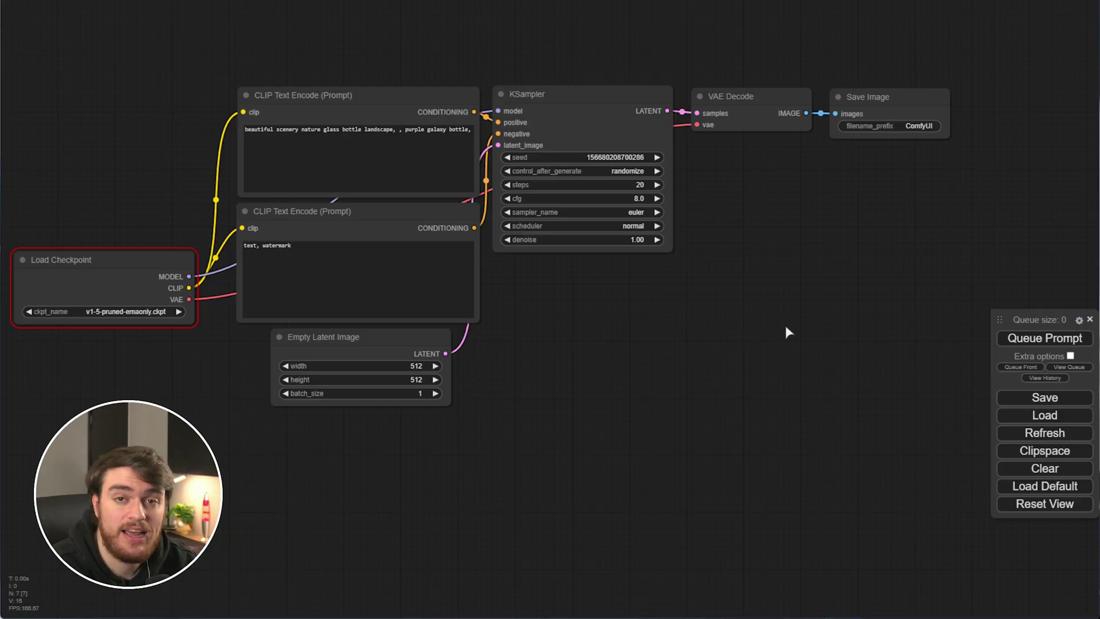
# Queue the default workflow and read the error reporting v1-5-pruned-emaonly.ckpt missing
pyautogui.click(1054, 341)
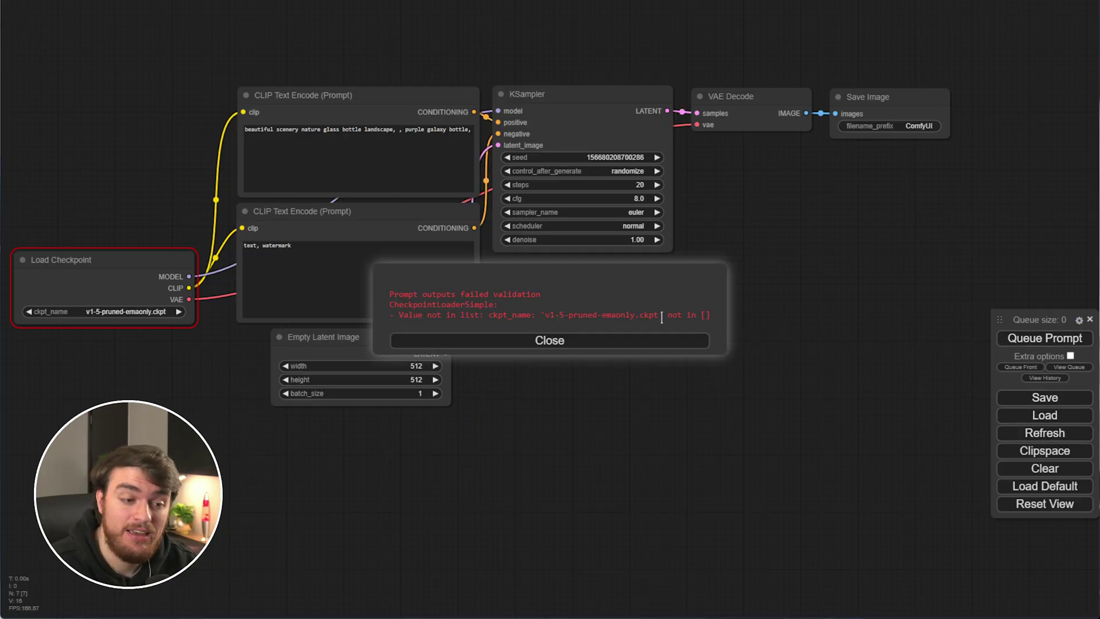
pyautogui.moveTo(656, 318); pyautogui.dragTo(542, 319)
pyautogui.click(544, 319)
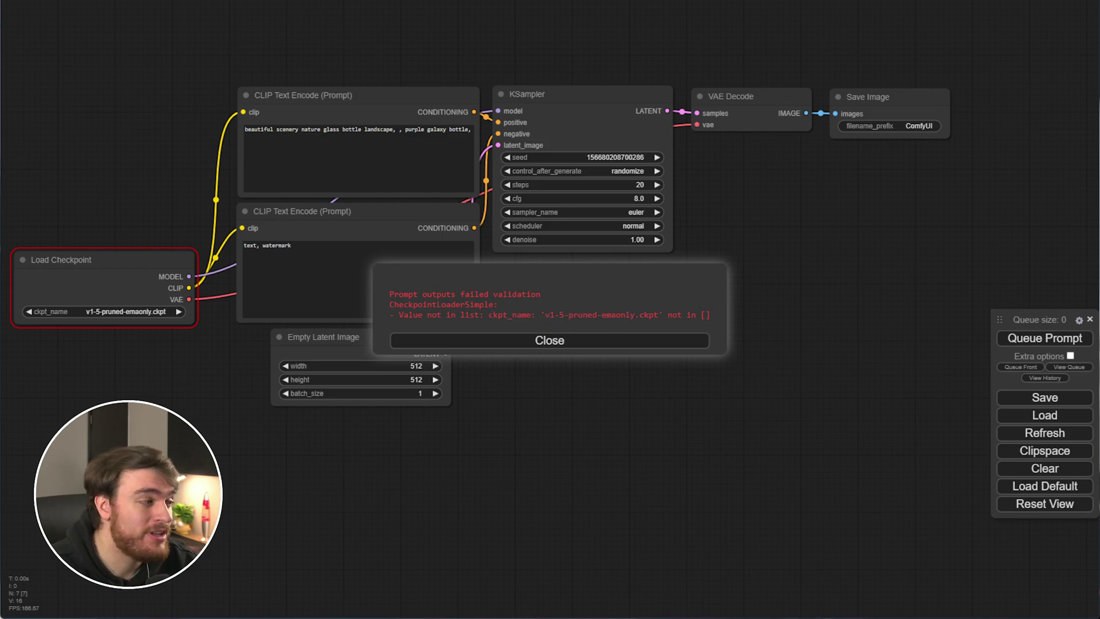
# In Explorer, open ComfyUI > models > checkpoints, which holds only put_checkpoints_here
pyautogui.hotkey('alt', 'Tab')
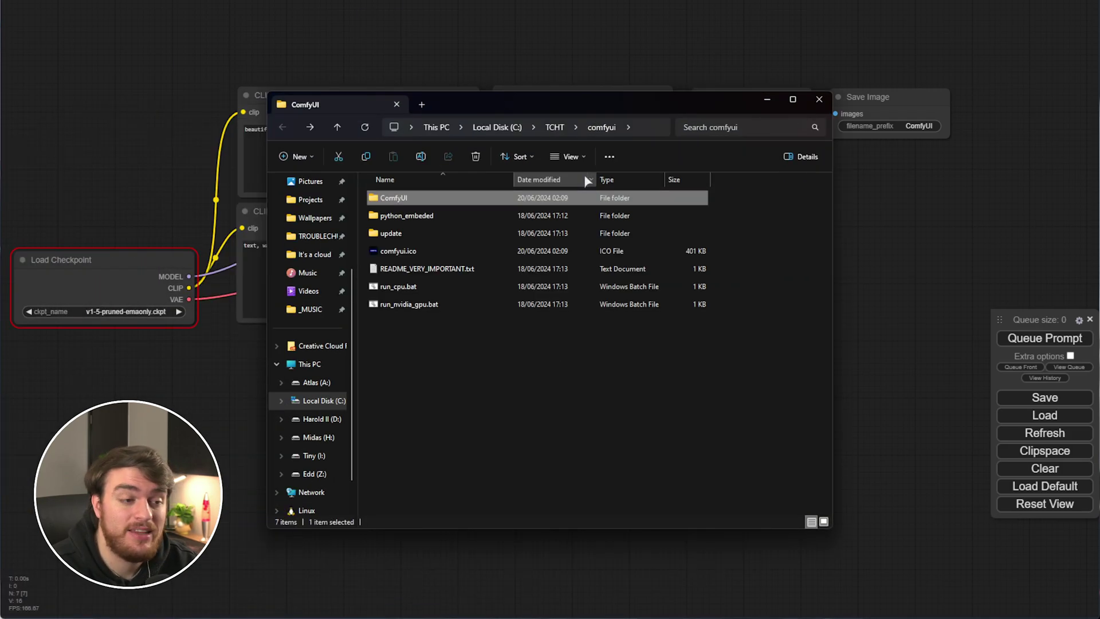
pyautogui.doubleClick(540, 201)
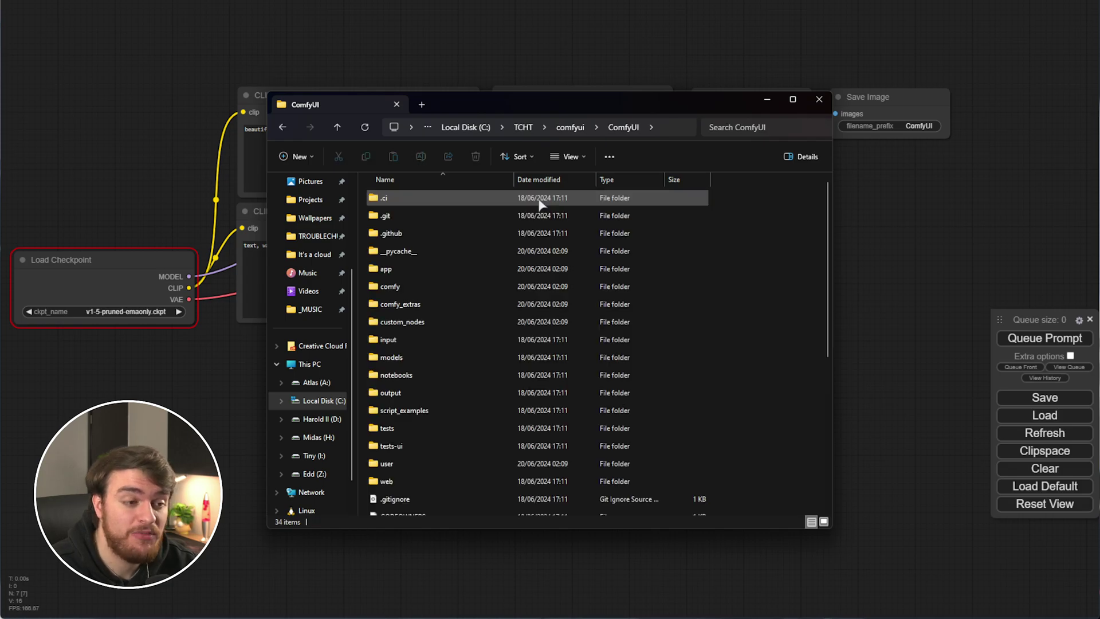
pyautogui.doubleClick(472, 358)
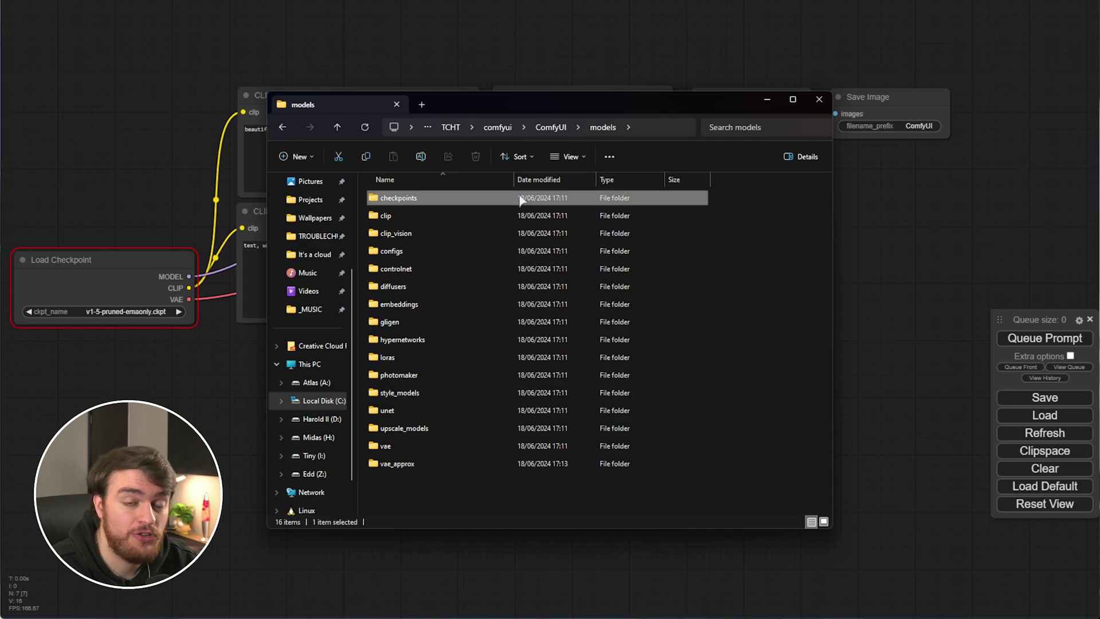
pyautogui.doubleClick(520, 198)
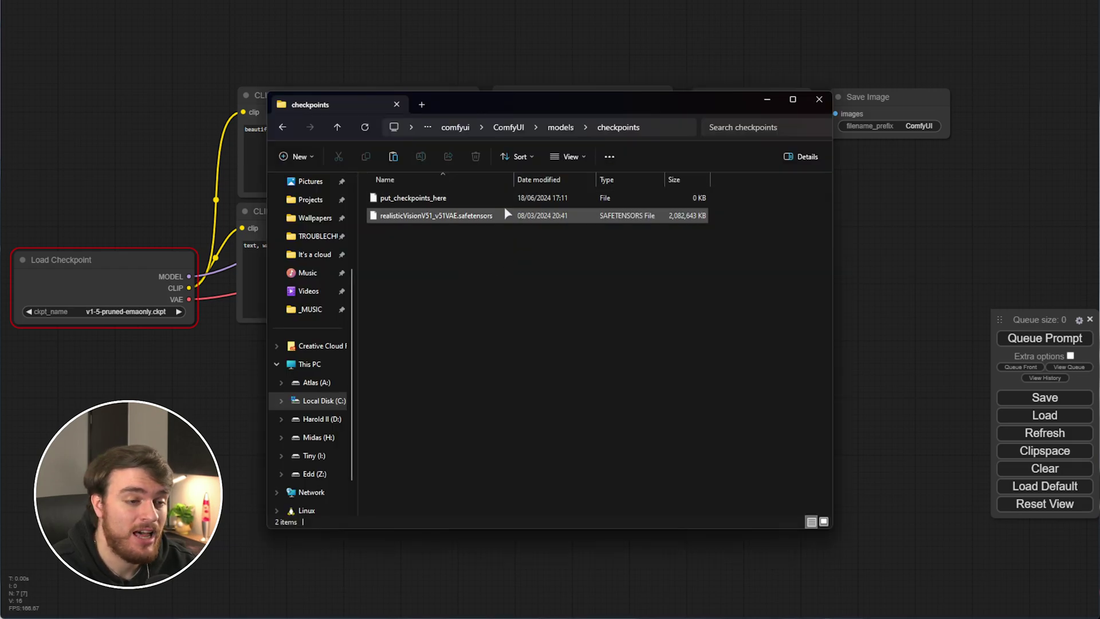
# Refresh the checkpoint list and queue the workflow with realisticVisionV51_v51VAE.safetensors
pyautogui.click(496, 217)
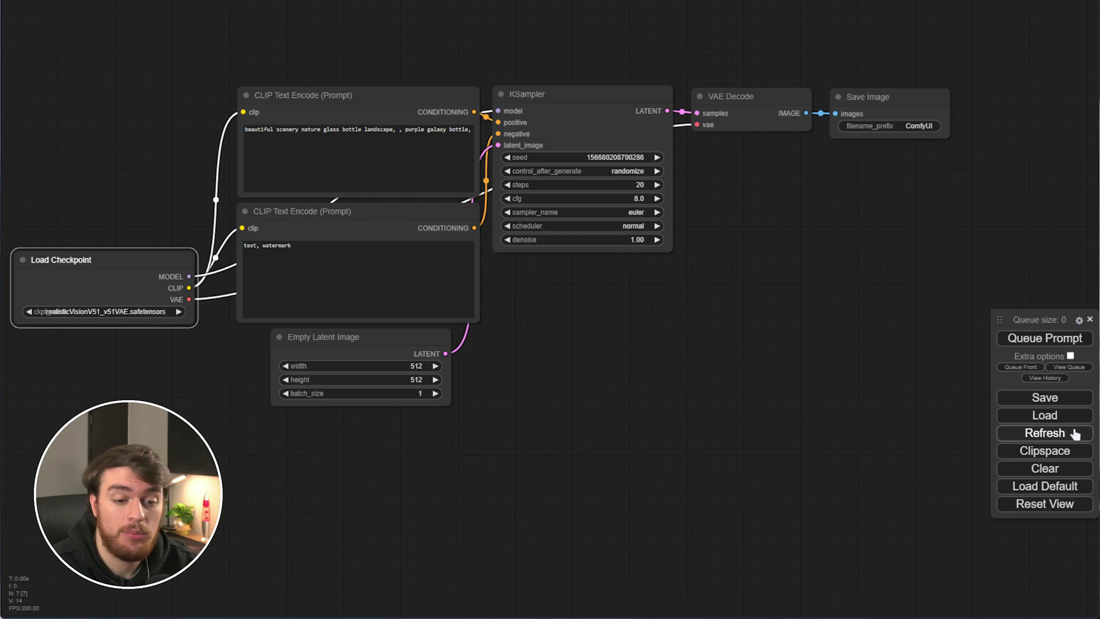
pyautogui.click(1053, 440)
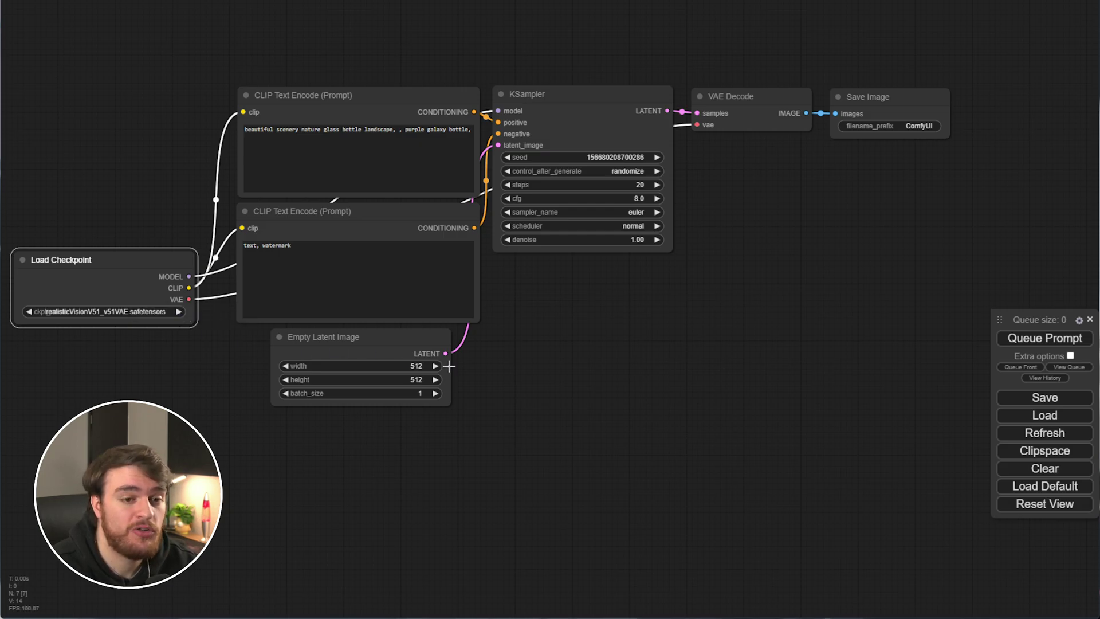
pyautogui.click(1046, 339)
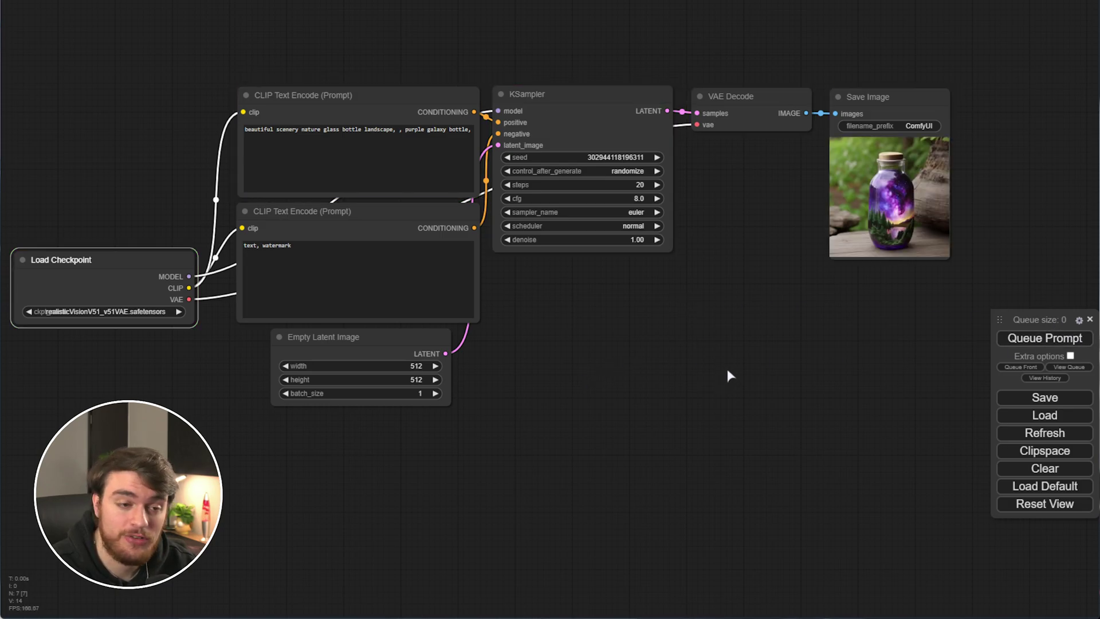
# Open the generated purple galaxy bottle image from the Save Image node at full size
pyautogui.click(915, 205)
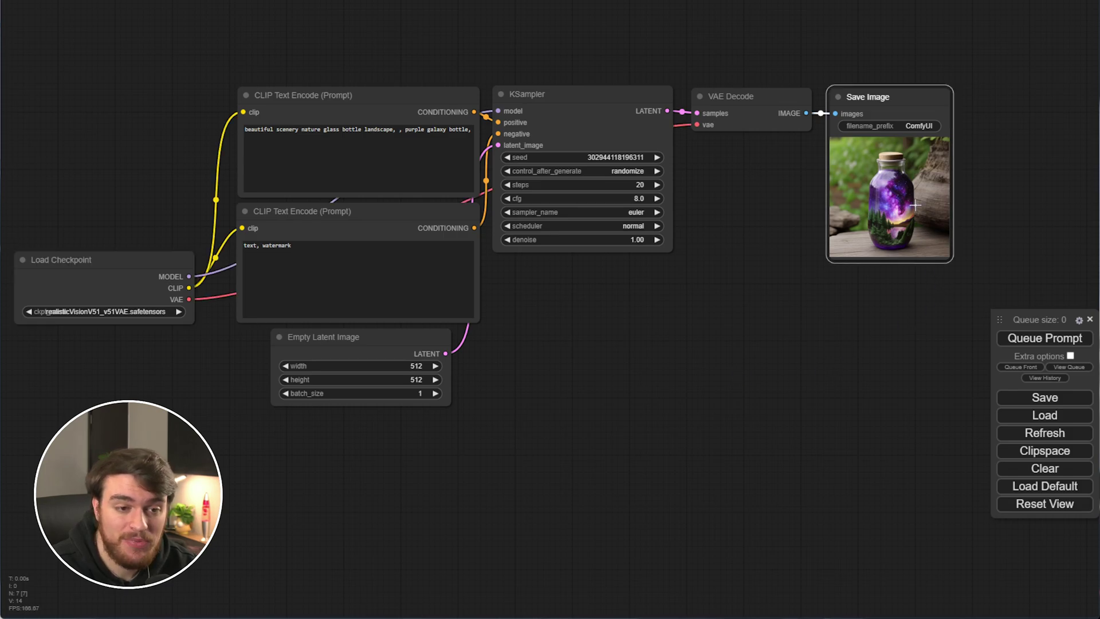
pyautogui.rightClick(897, 172)
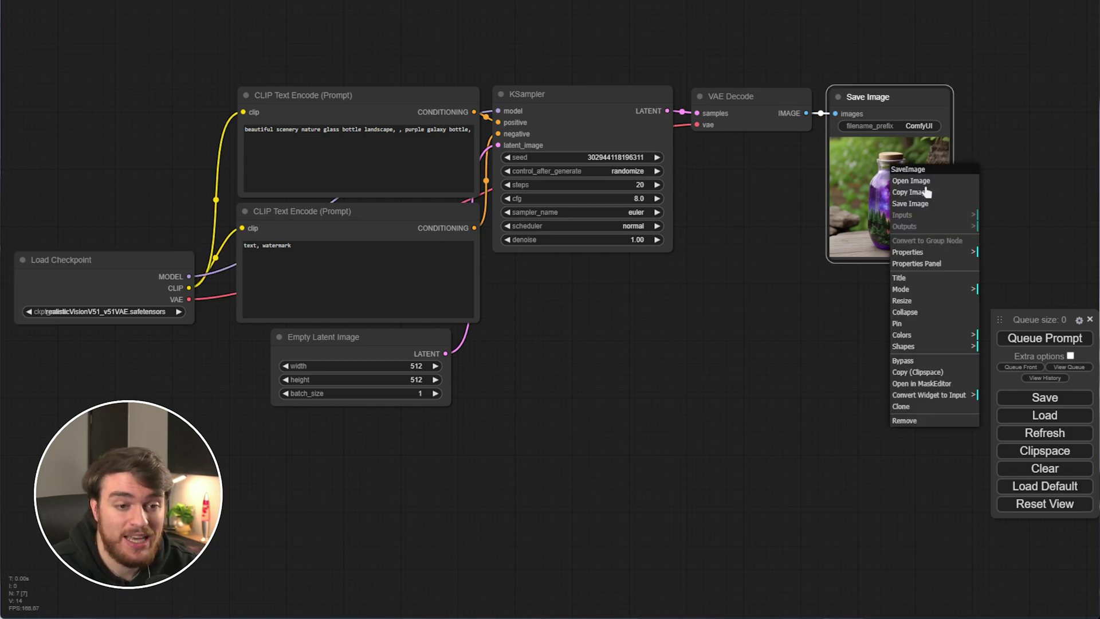
pyautogui.click(911, 181)
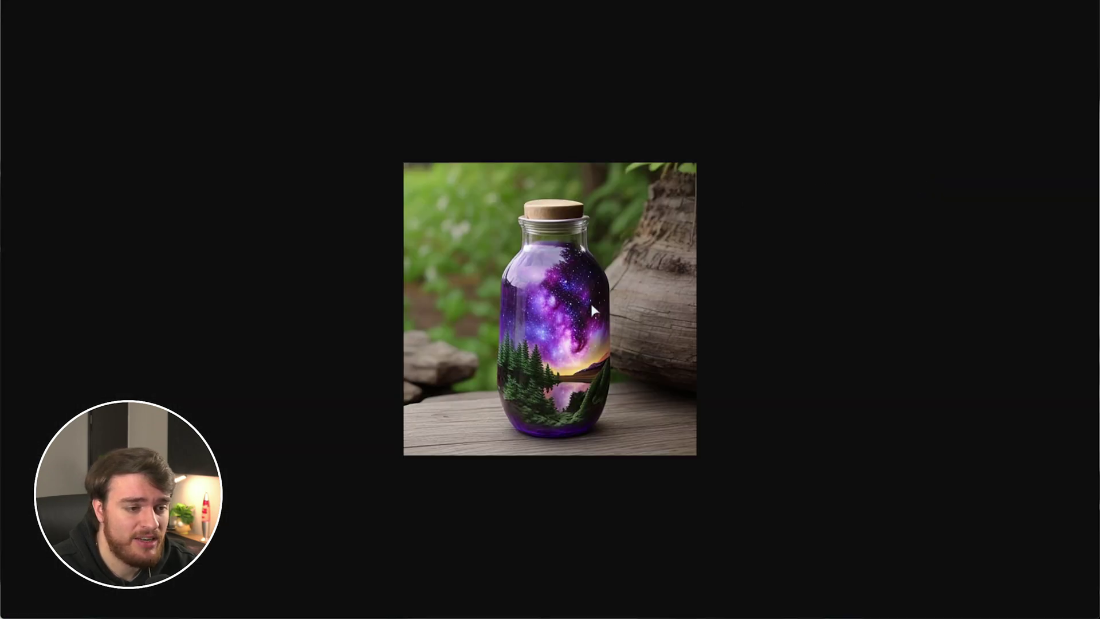
# Close the image tab, zoom out, and deselect realisticVisionV51_v51VAE.safetensors in the checkpoints folder
pyautogui.scroll(4, 596, 305)
pyautogui.hotkey('ctrl', 'w')
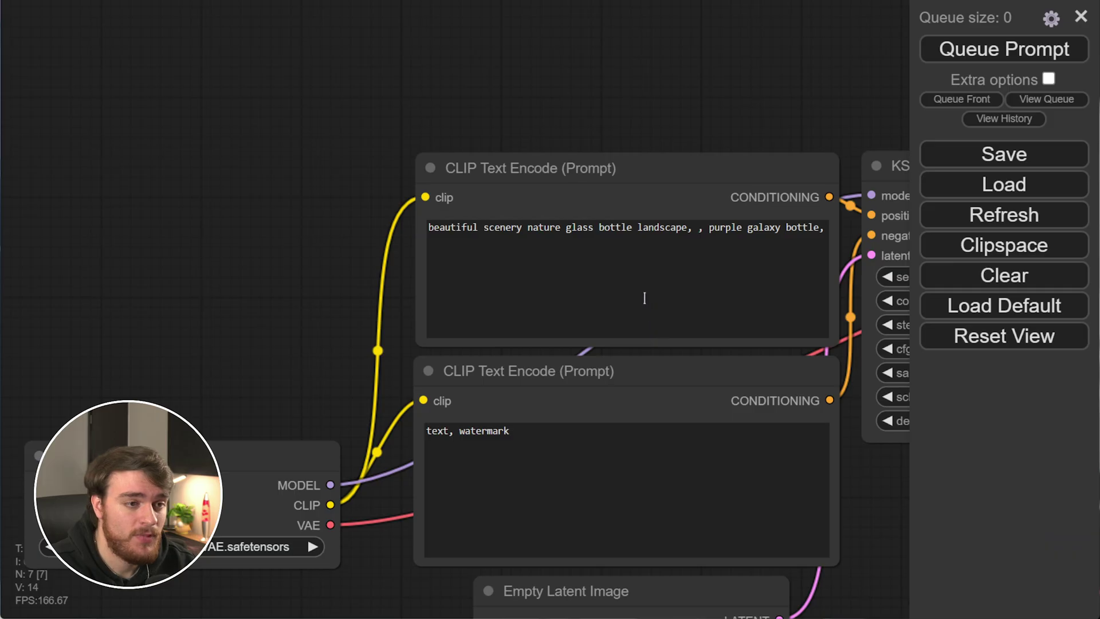
pyautogui.hotkey('ctrl', '-')
pyautogui.hotkey('ctrl', '-')
pyautogui.scroll(-2, 645, 298)
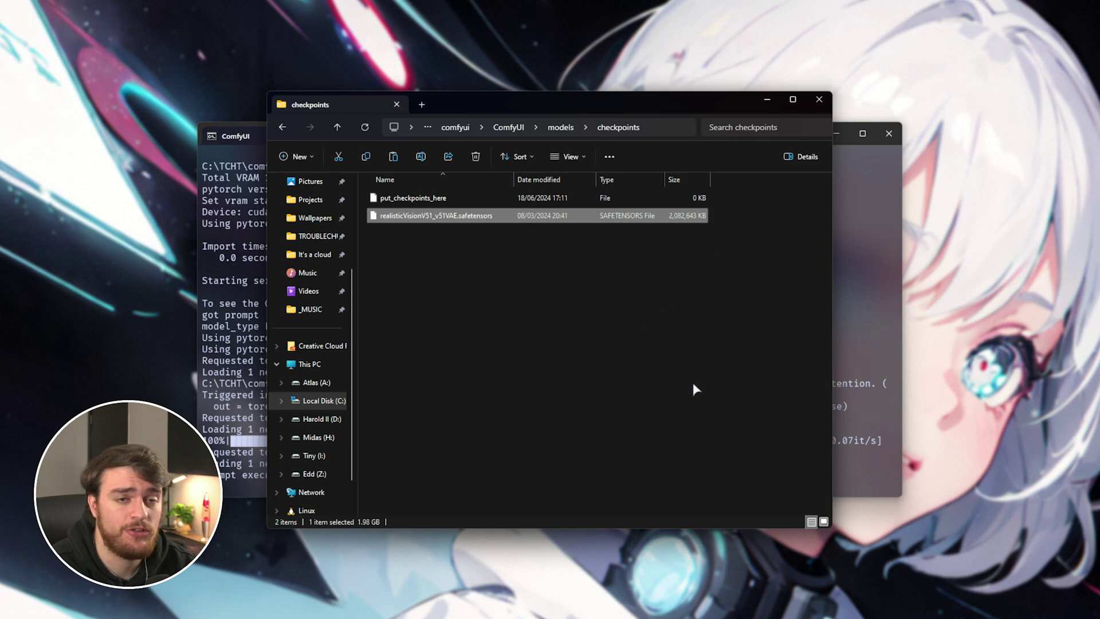
pyautogui.click(693, 384)
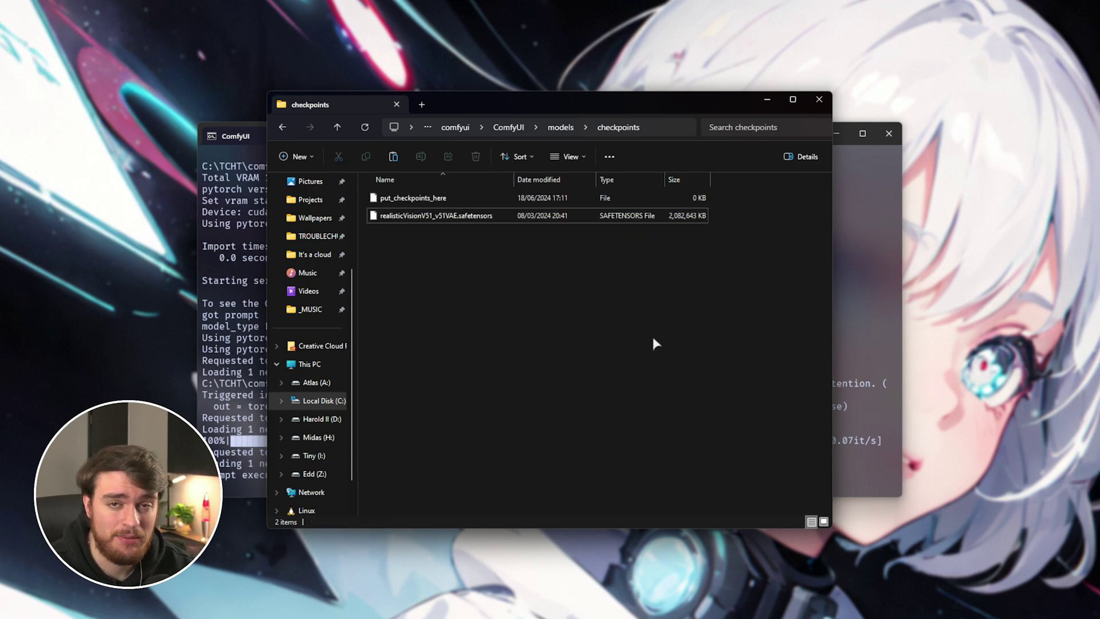
pyautogui.press('Tab')
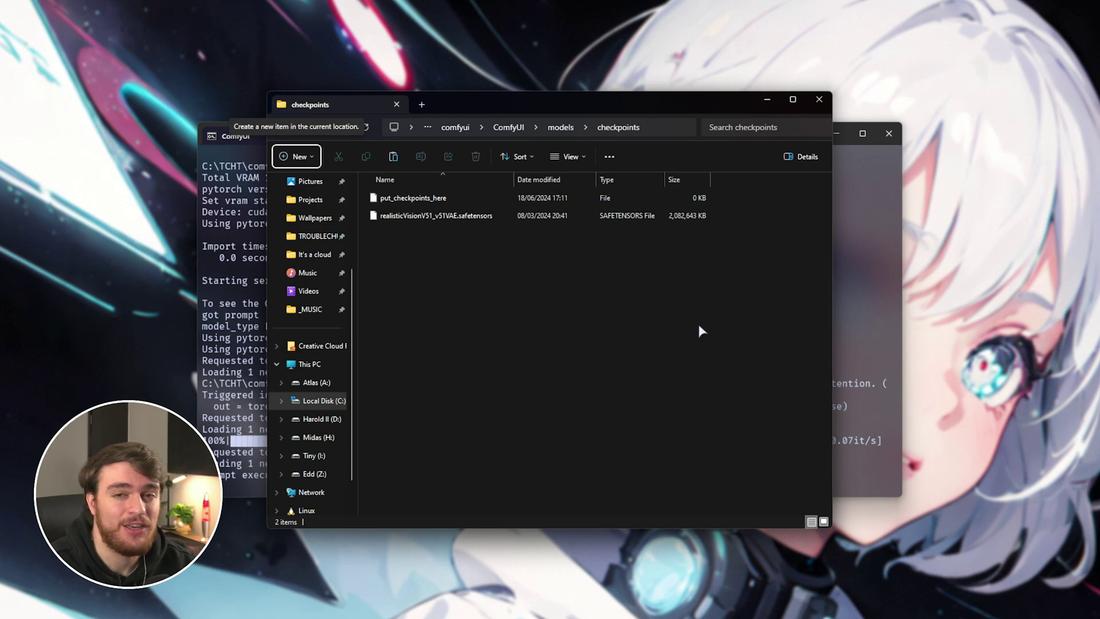